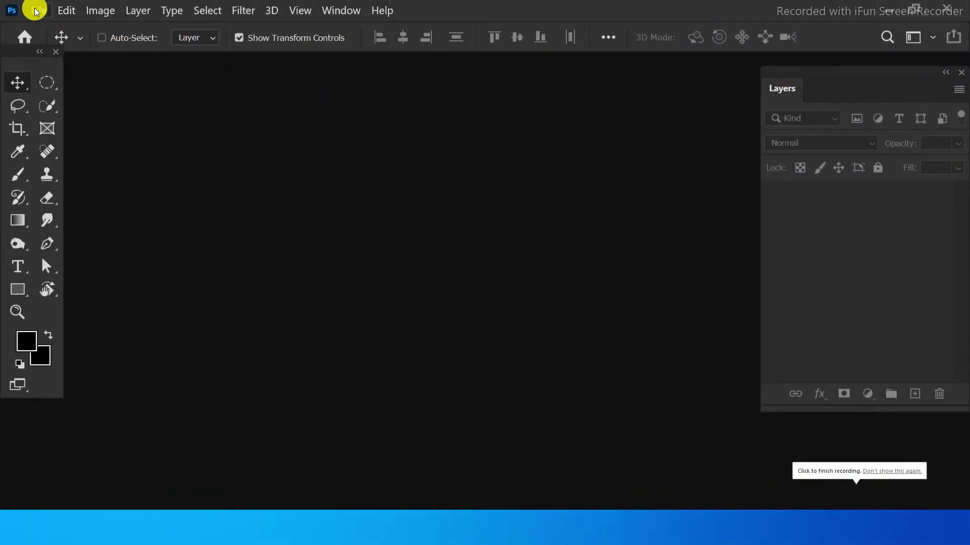
Step: Open the lakeside photo of the woman in the red dress on the jetty
left_click(38, 10)
left_click(67, 31)
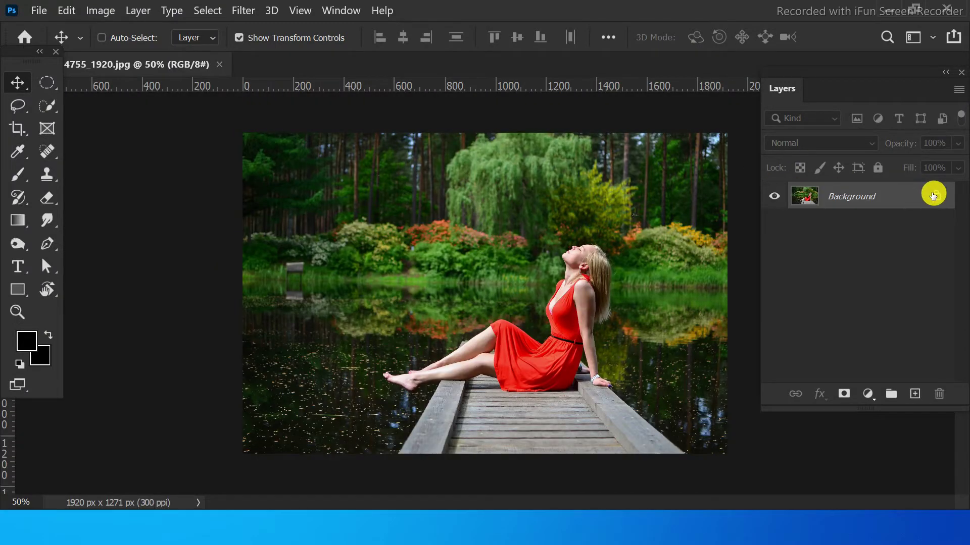
Step: Unlock the background as Layer 0, duplicate it as '2nd', and add an empty layer above
left_click(933, 196)
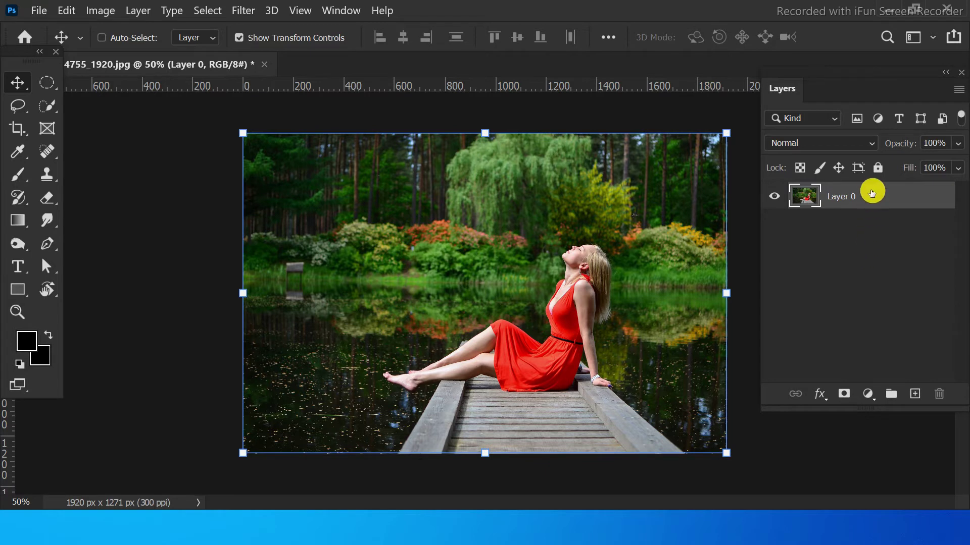
right_click(871, 192)
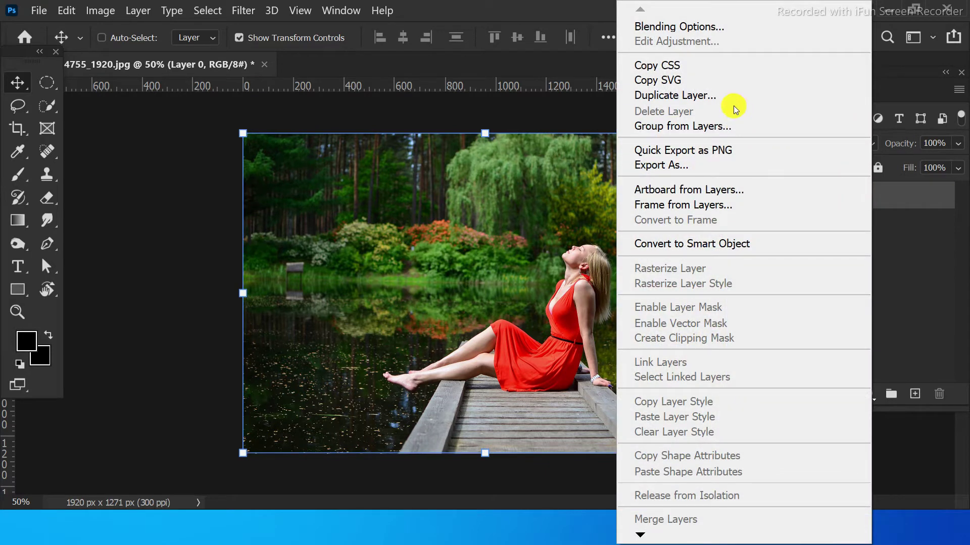
left_click(717, 95)
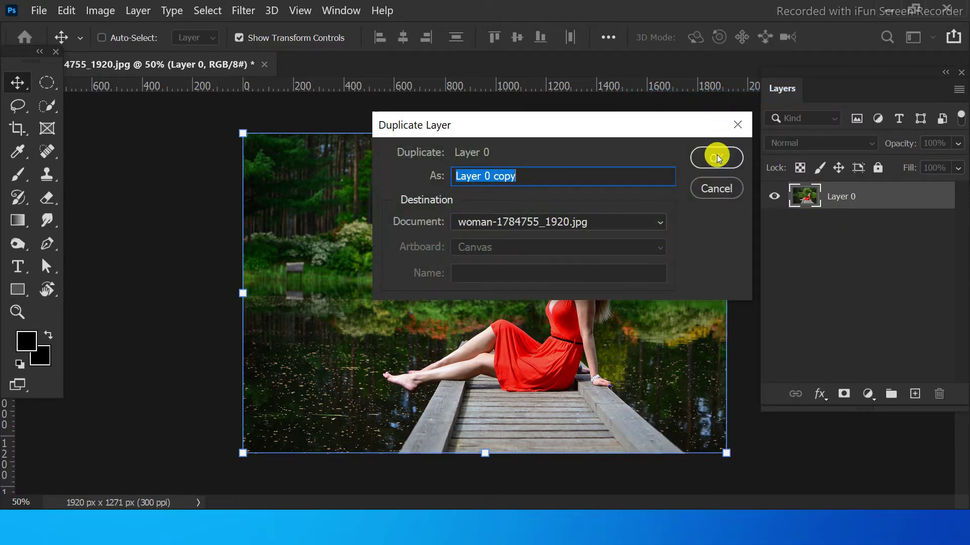
type("2n")
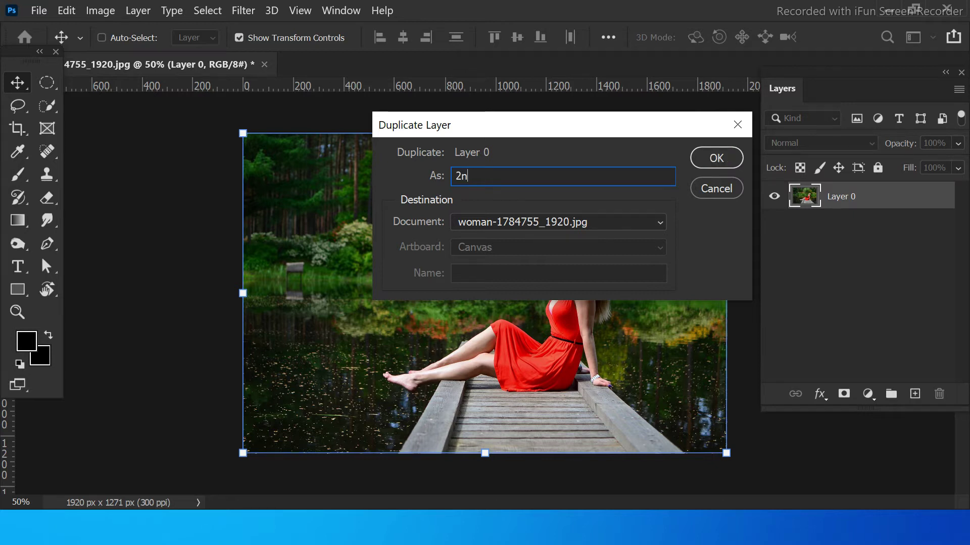
left_click(716, 155)
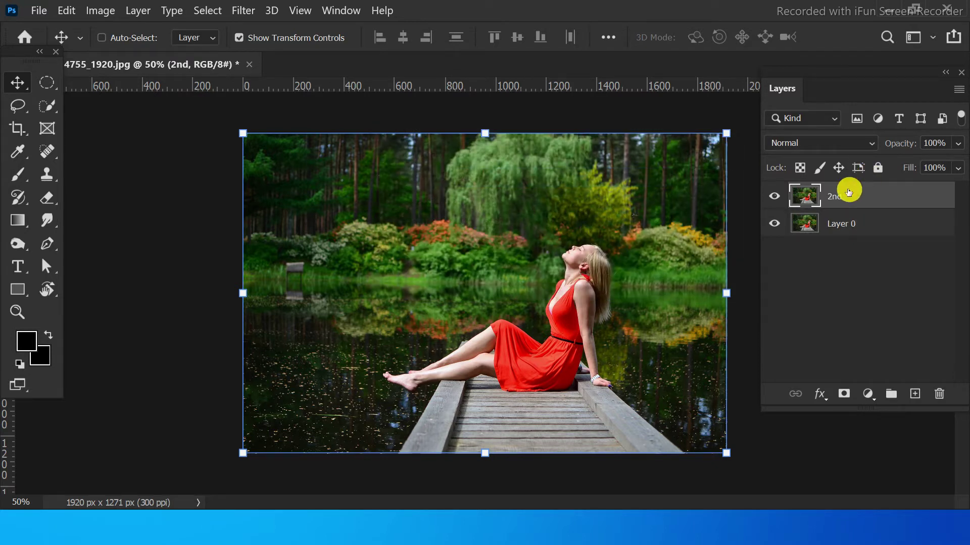
left_click(914, 393)
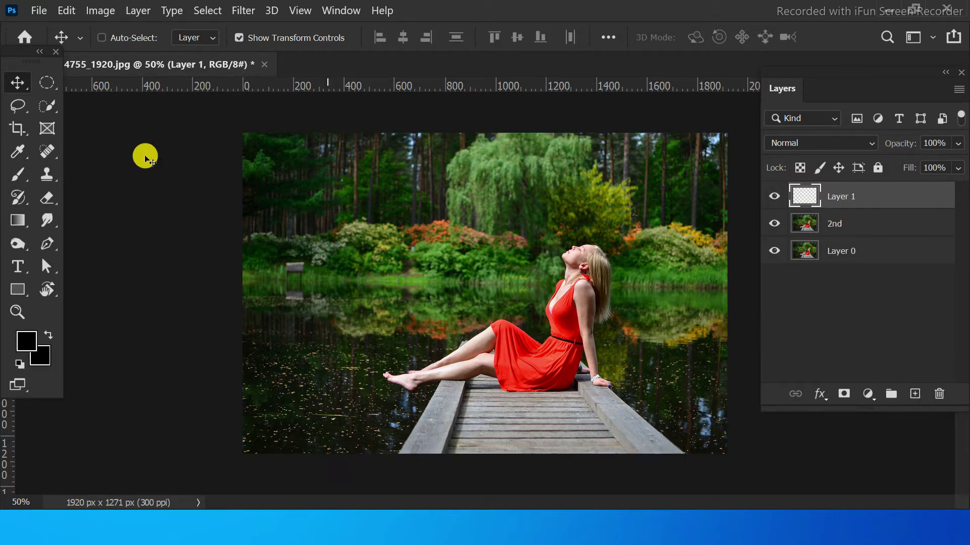
Step: Draw a large circular selection over the photo centre on Layer 1 and fill it black
left_click(47, 83)
left_click_drag(372, 184, 663, 451)
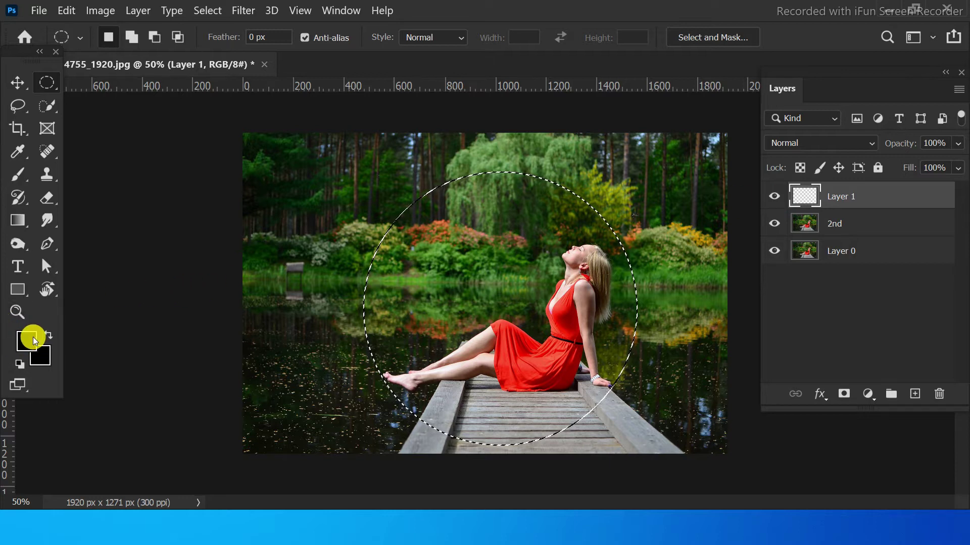
key("alt+BackSpace")
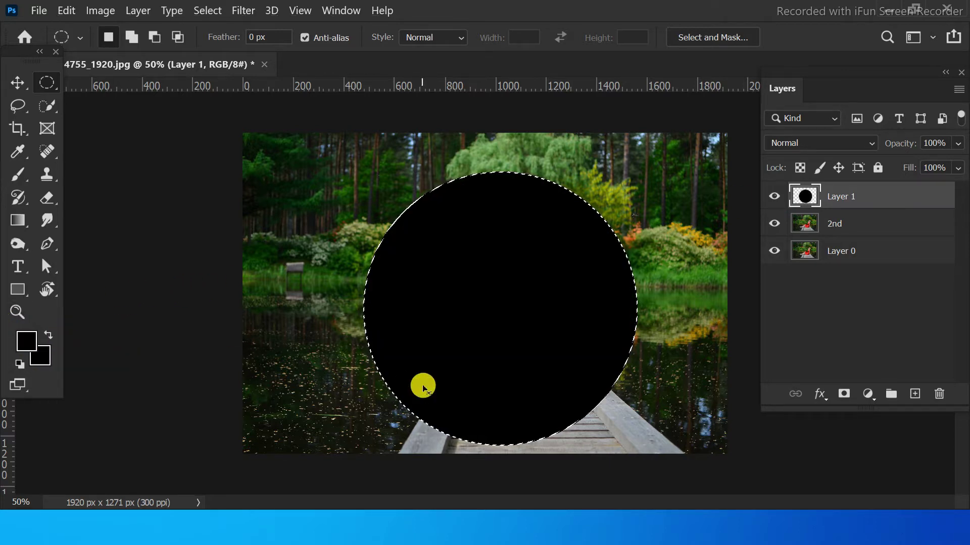
left_click(842, 223)
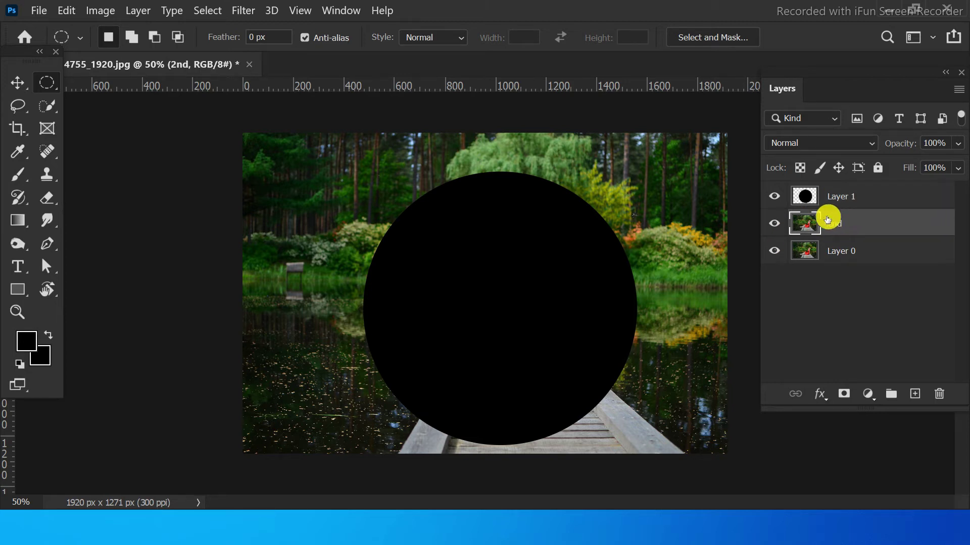
Step: Hide Layer 1 and apply Spherize at 100%, Normal mode, to the 2nd layer
left_click(775, 197)
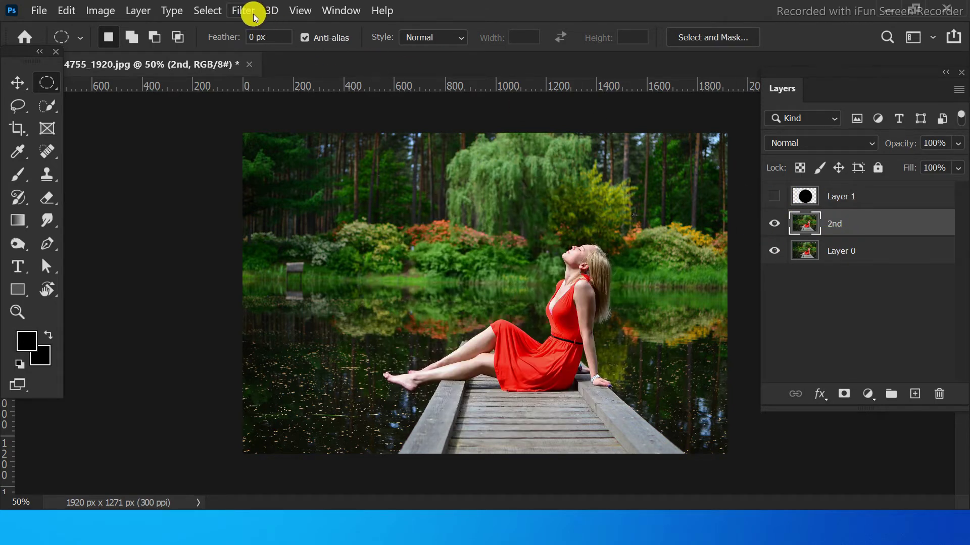
left_click(244, 10)
mouse_move(259, 227)
left_click(490, 310)
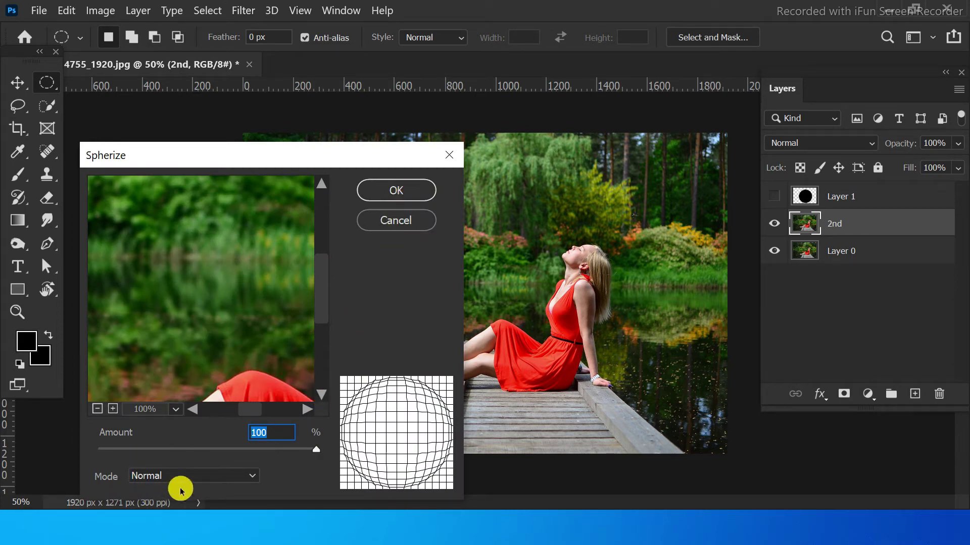
left_click(394, 188)
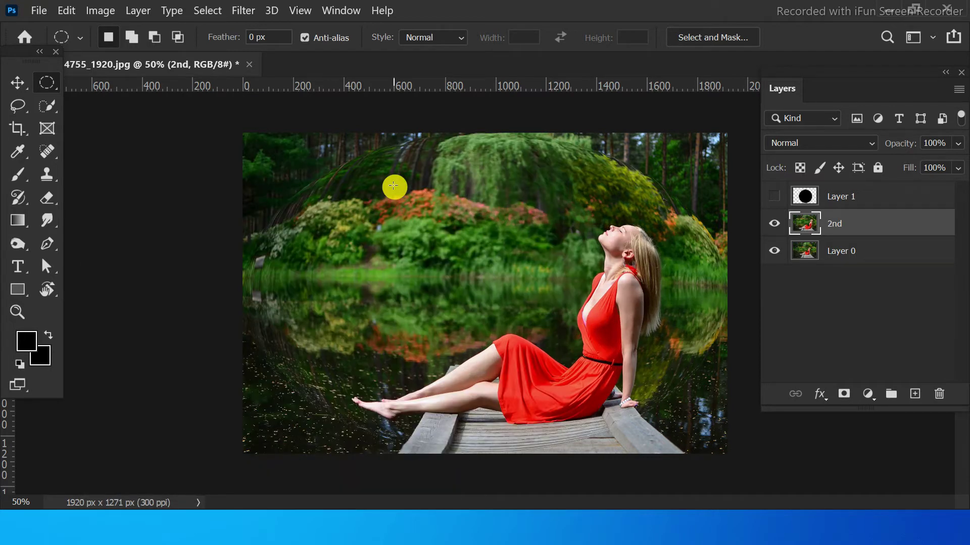
Step: Show the black circle layer again and move it below the 2nd layer
left_click(774, 197)
left_click_drag(838, 196, 840, 230)
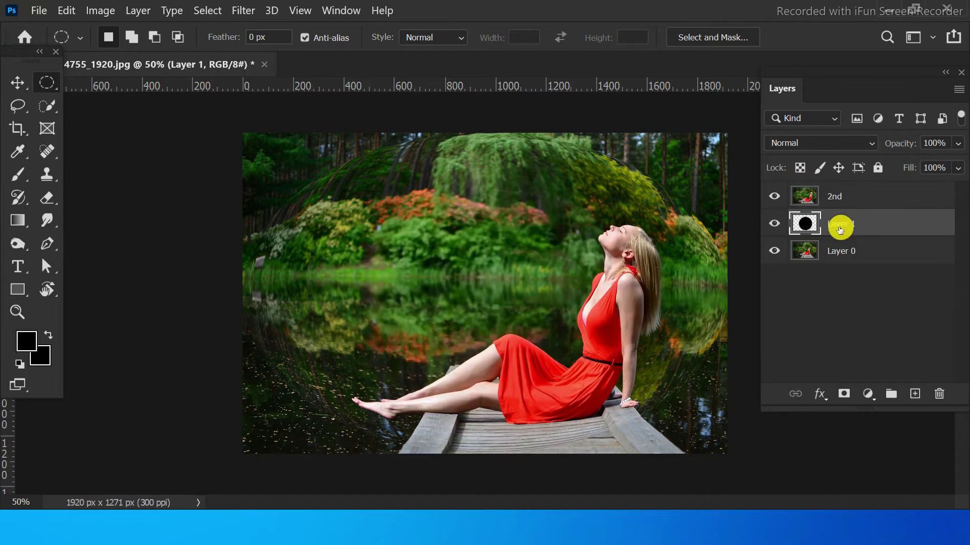
left_click(848, 196)
Step: Scale the 2nd layer down with Free Transform to fit the black circle's edges
key("ctrl+t")
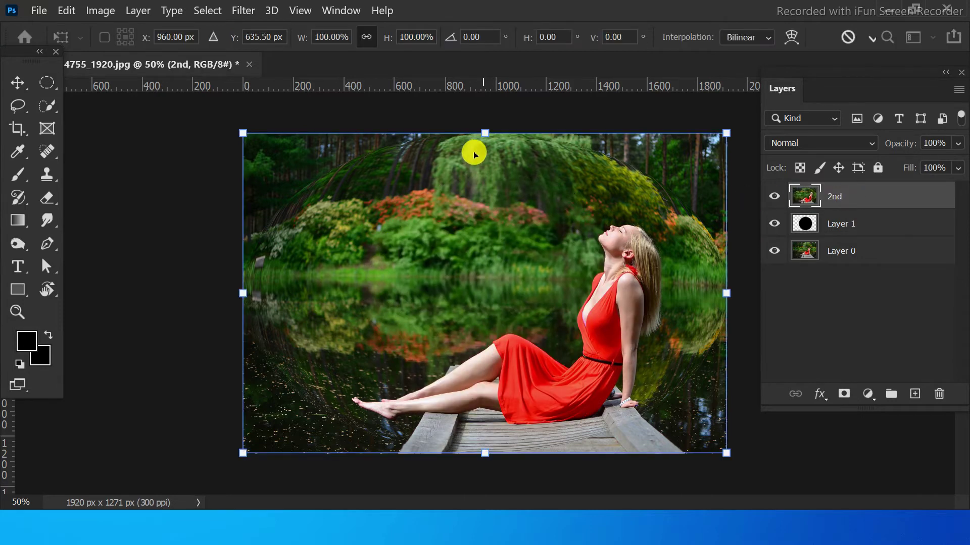
mouse_move(484, 133)
left_mouse_down()
mouse_move(488, 185)
mouse_move(488, 176)
left_mouse_up()
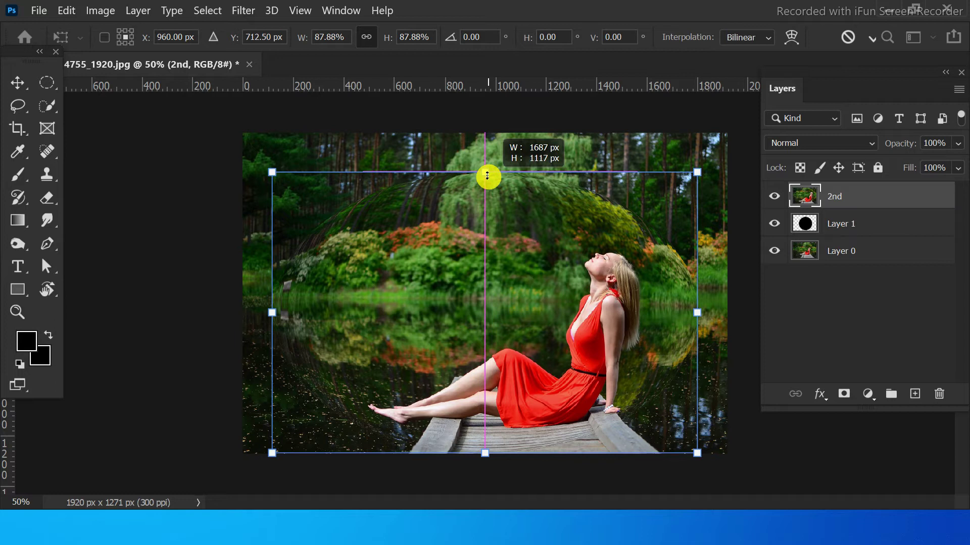
key("ctrl+z")
mouse_move(486, 143)
left_mouse_down()
mouse_move(496, 217)
mouse_move(492, 173)
left_mouse_up()
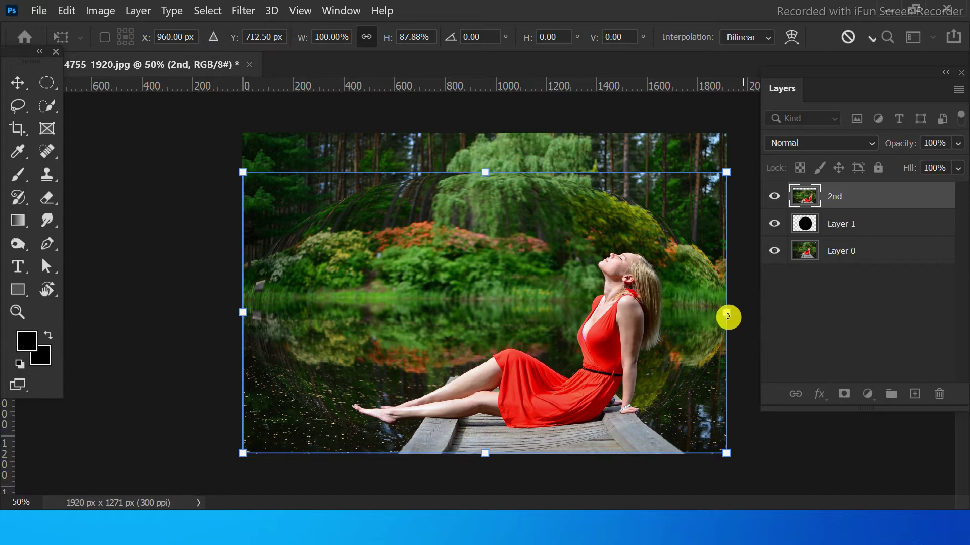
left_click_drag(726, 312, 636, 312)
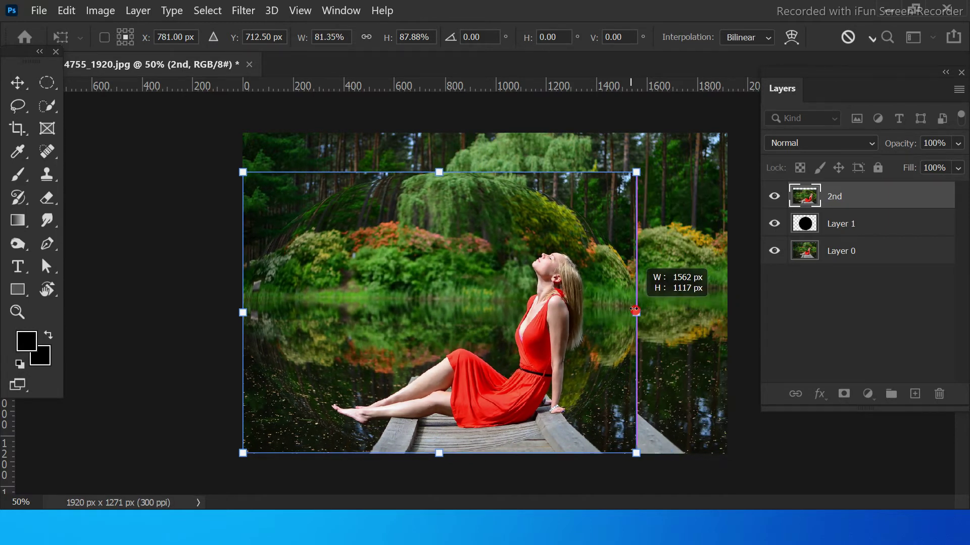
mouse_move(241, 313)
left_mouse_down()
mouse_move(398, 316)
mouse_move(363, 315)
left_mouse_up()
mouse_move(497, 451)
left_mouse_down()
mouse_move(489, 361)
mouse_move(488, 445)
left_mouse_up()
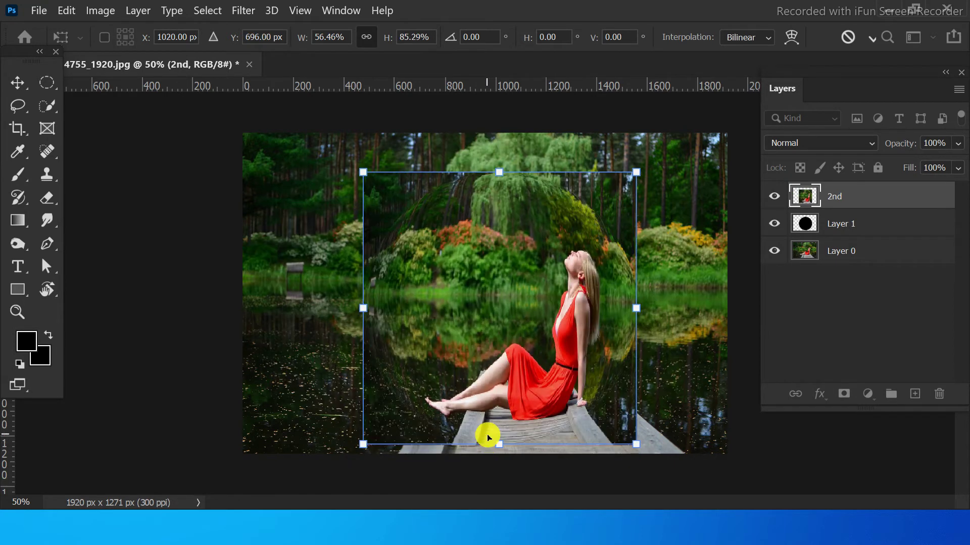
left_click(800, 224)
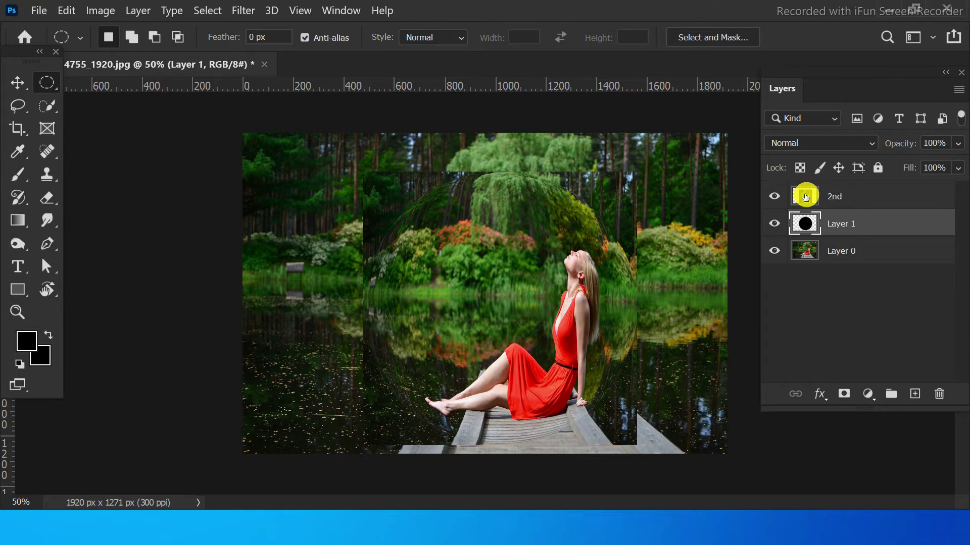
Step: Mask the 2nd layer to the circle's outline and add an empty layer on top
left_click(805, 197)
left_click(806, 222, "ctrl")
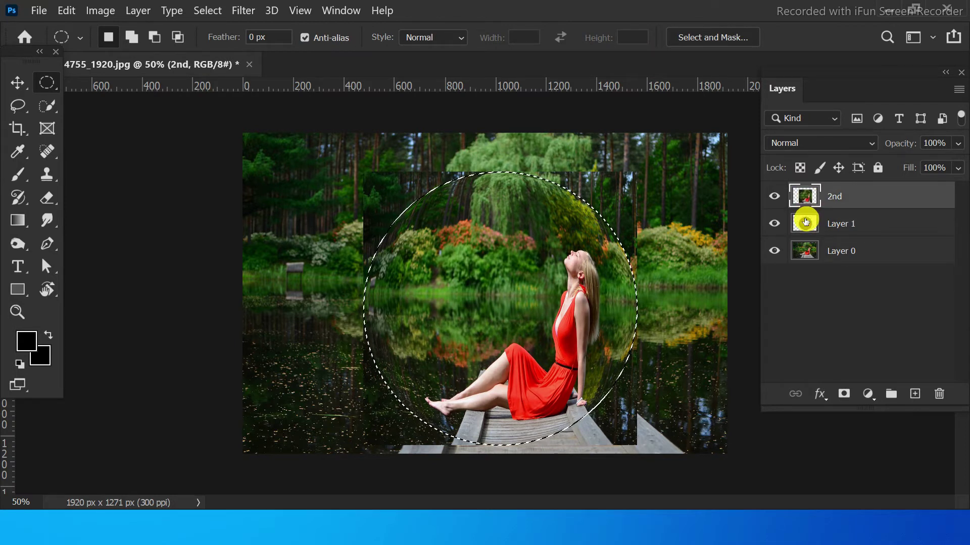
left_click(841, 394)
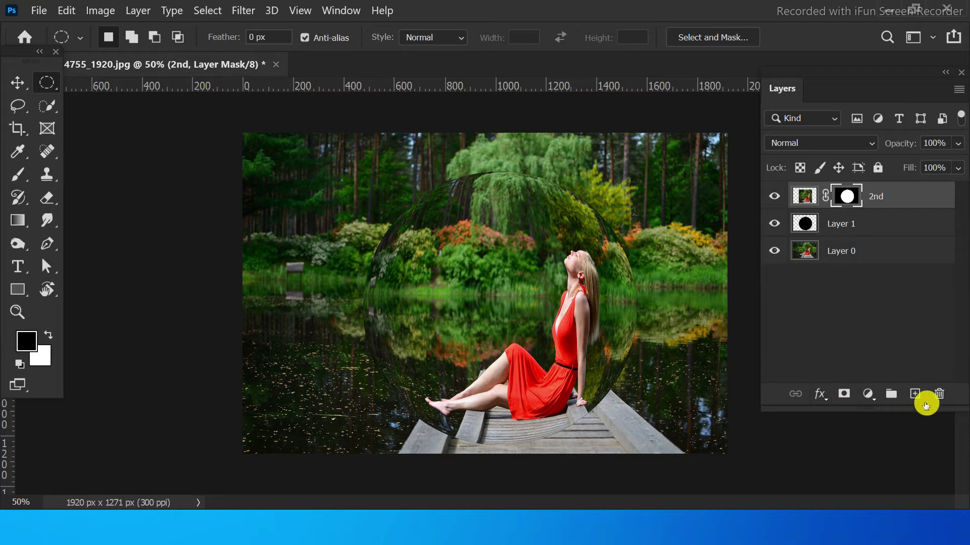
left_click(913, 394)
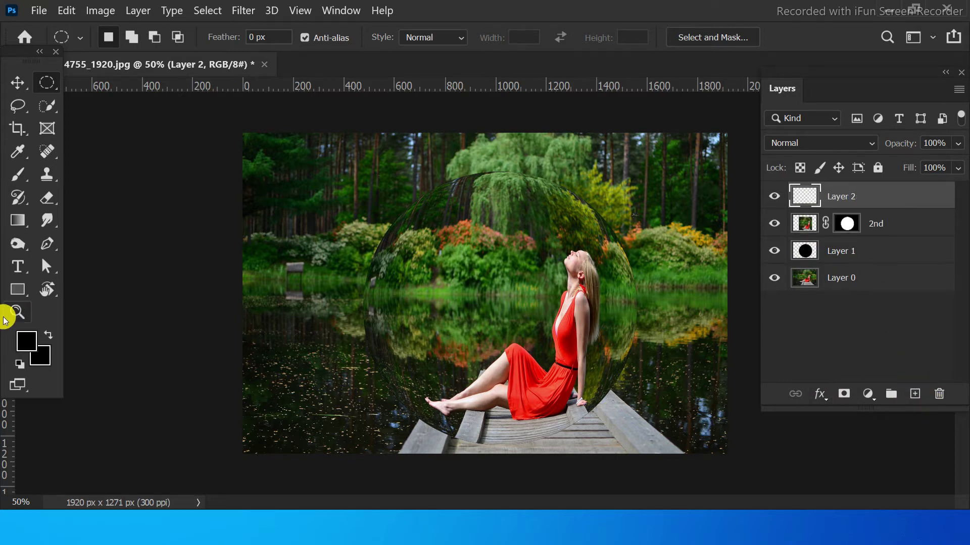
Step: Paint a soft brush shadow stroke and stretch it wide to both sides
left_click(20, 175)
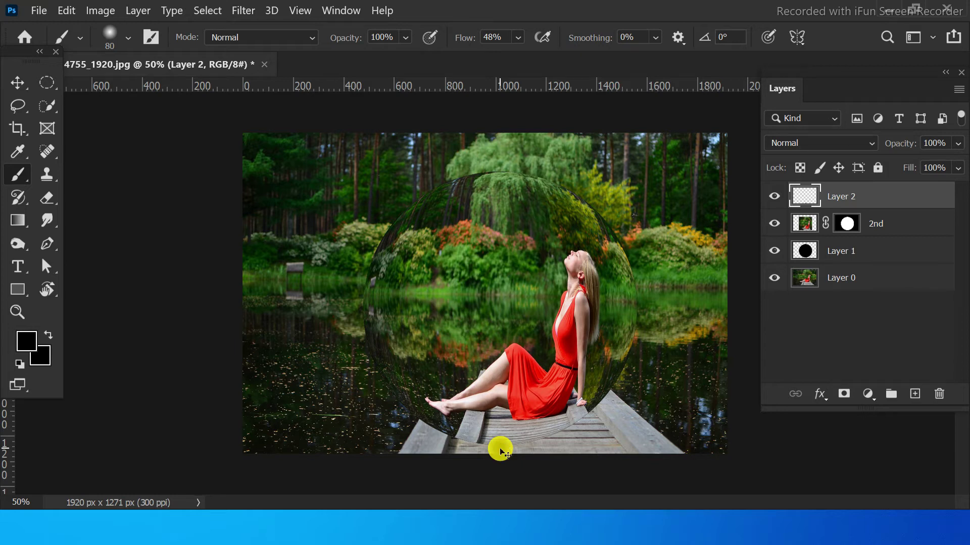
key("ctrl+t")
left_click_drag(513, 443, 685, 443)
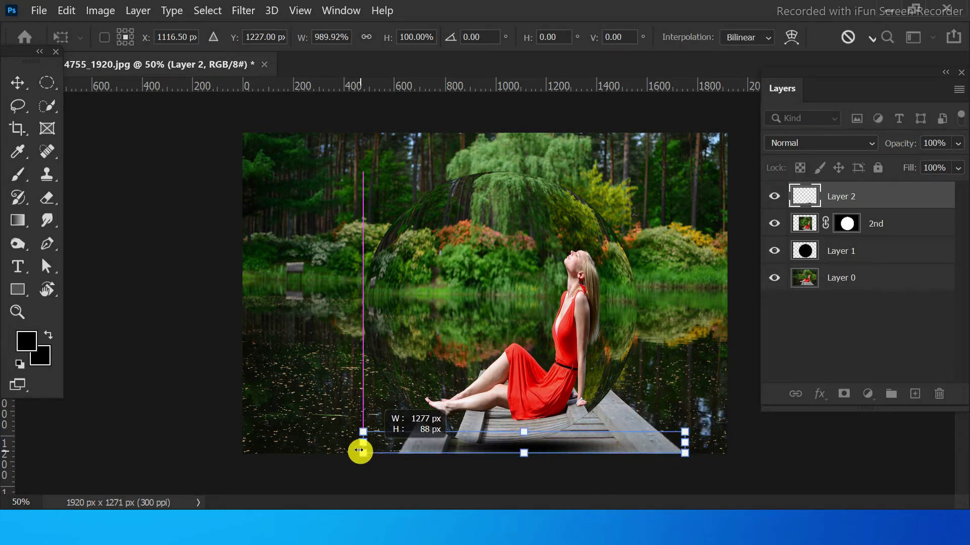
left_click_drag(483, 443, 363, 443)
Step: Move the shadow layer beneath '2nd' and delete the black circle Layer 1
left_click_drag(805, 196, 811, 229)
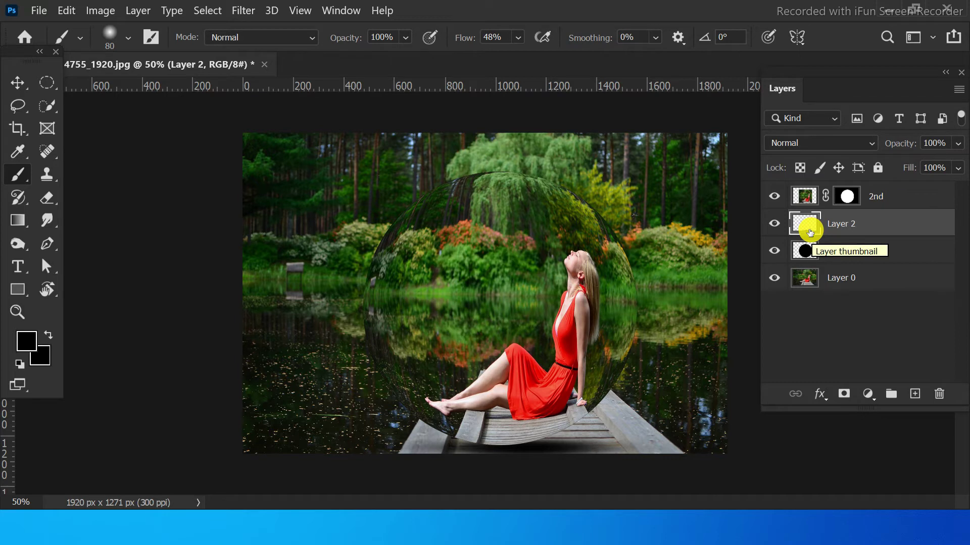
left_click(864, 252)
key("Delete")
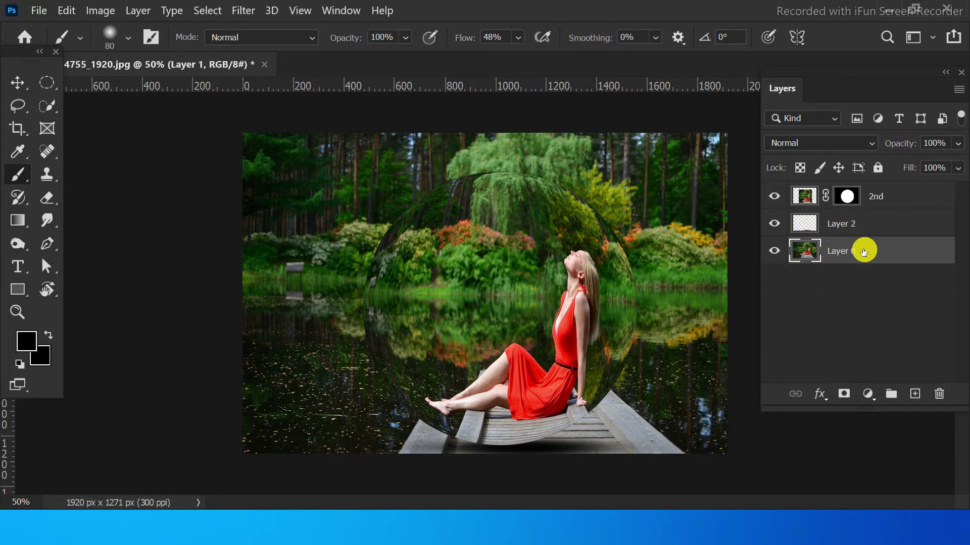
Step: Group the '2nd' and shadow Layer 2 layers into Group 1
left_click(879, 199)
left_click(874, 217, "shift")
key("ctrl+g")
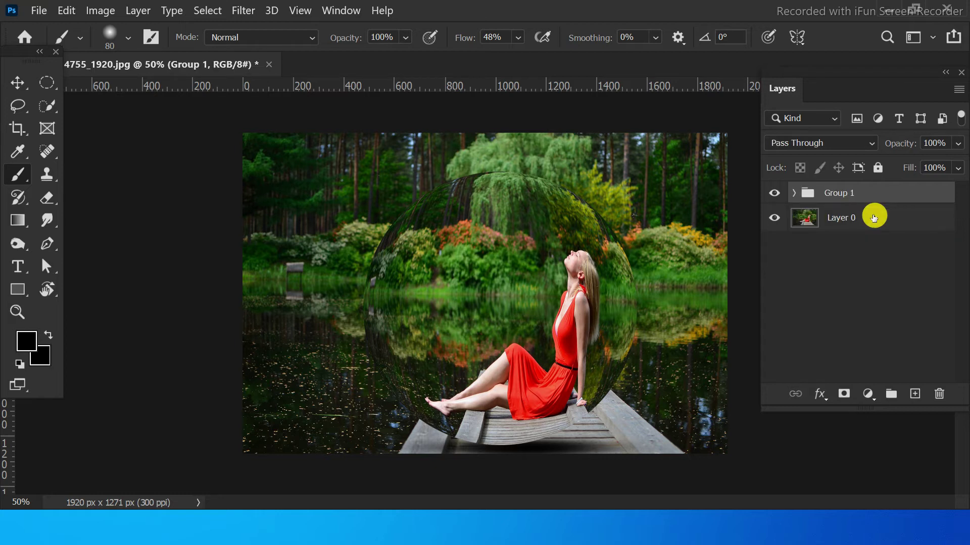
Step: Toggle Group 1's visibility off and on to compare with the original photo
left_click(773, 193)
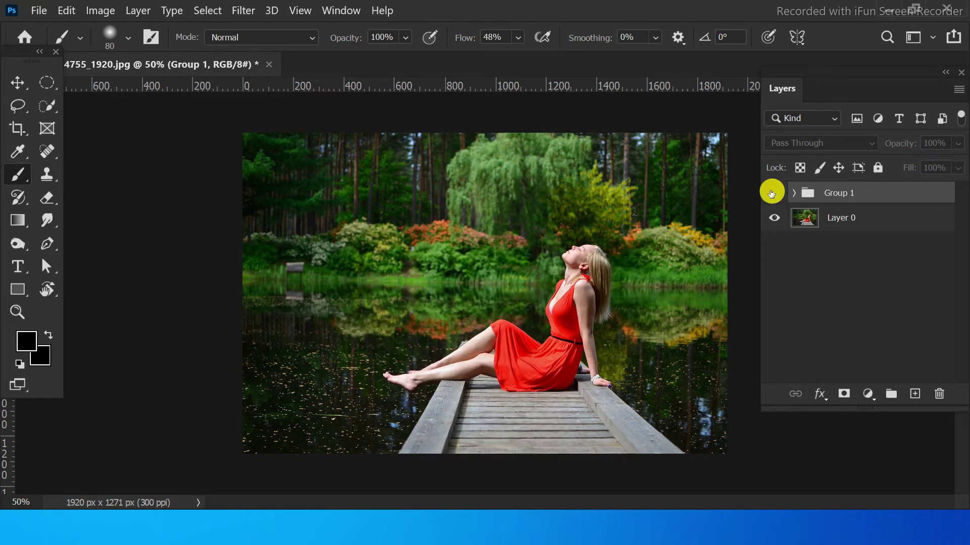
left_click(771, 192)
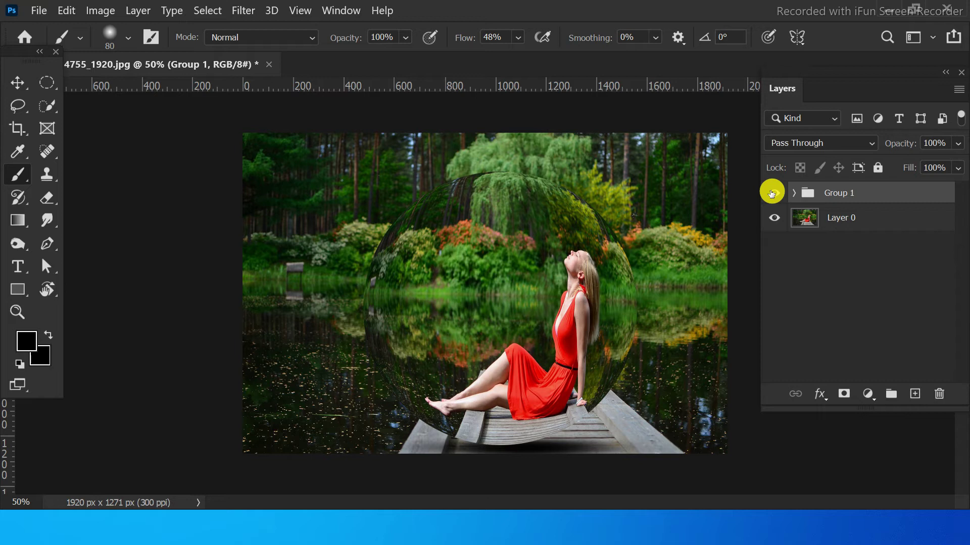
left_click(772, 193)
left_click(771, 193)
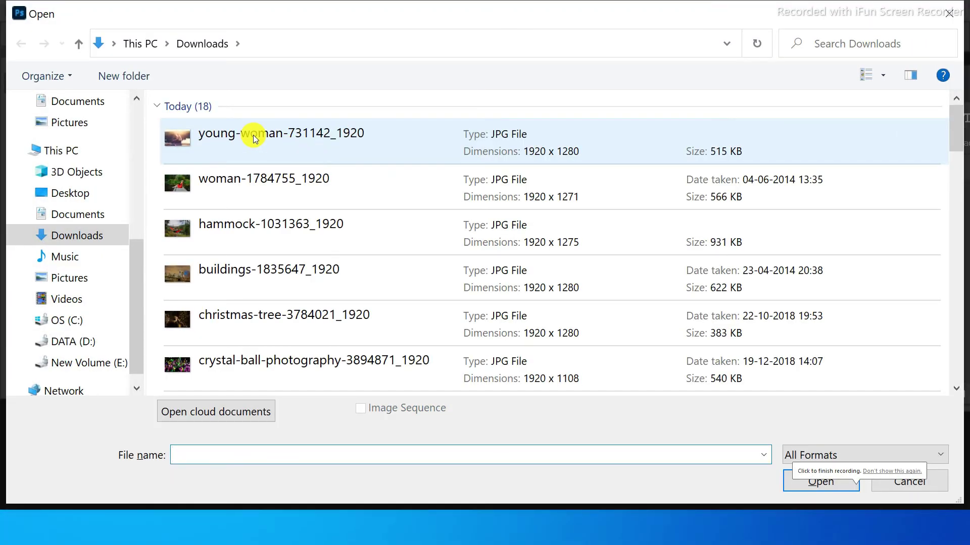
Step: Open young-woman-731142_1920, fit it on screen, and unlock its background as Layer 0
double_click(250, 135)
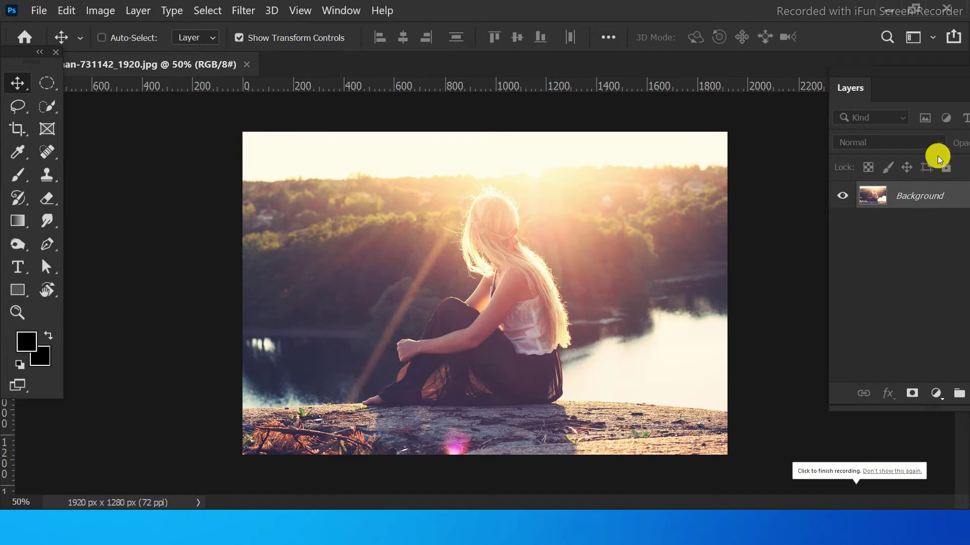
left_click_drag(899, 72, 865, 74)
key("ctrl+0")
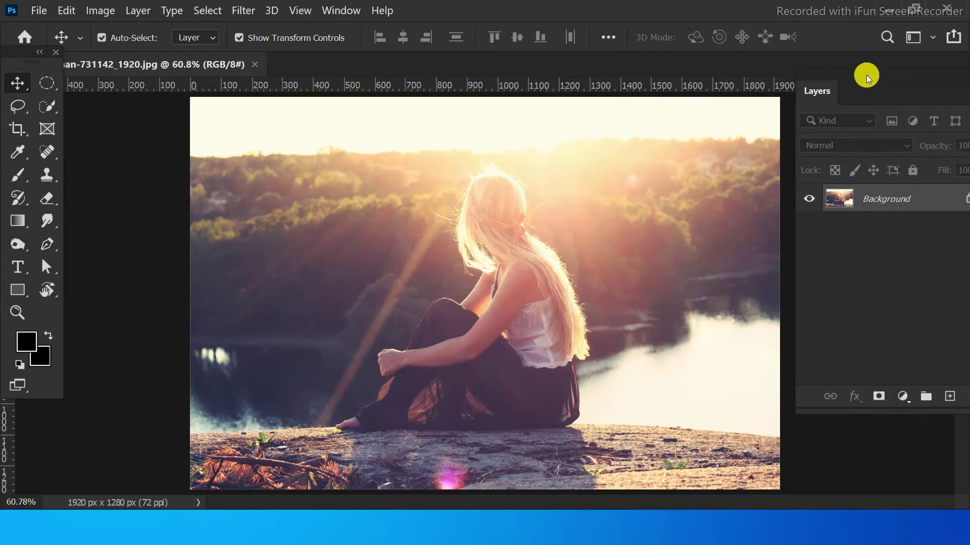
left_click(966, 198)
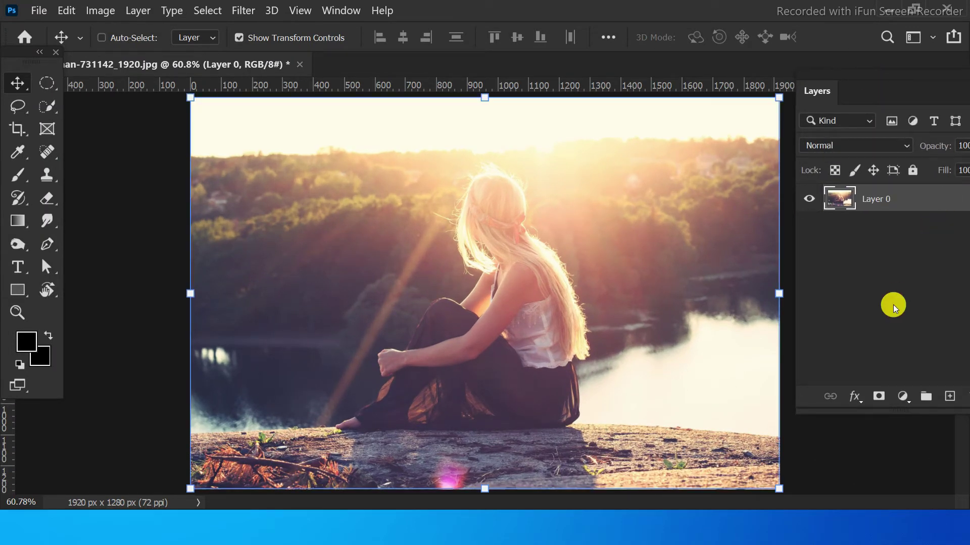
Step: Duplicate the photo layer and add an empty layer on top
key("ctrl")
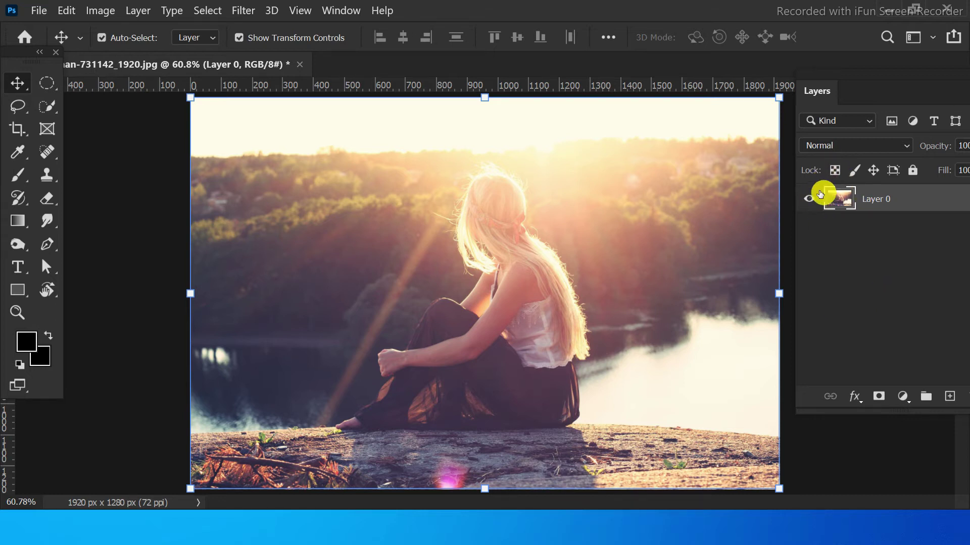
key("ctrl+j")
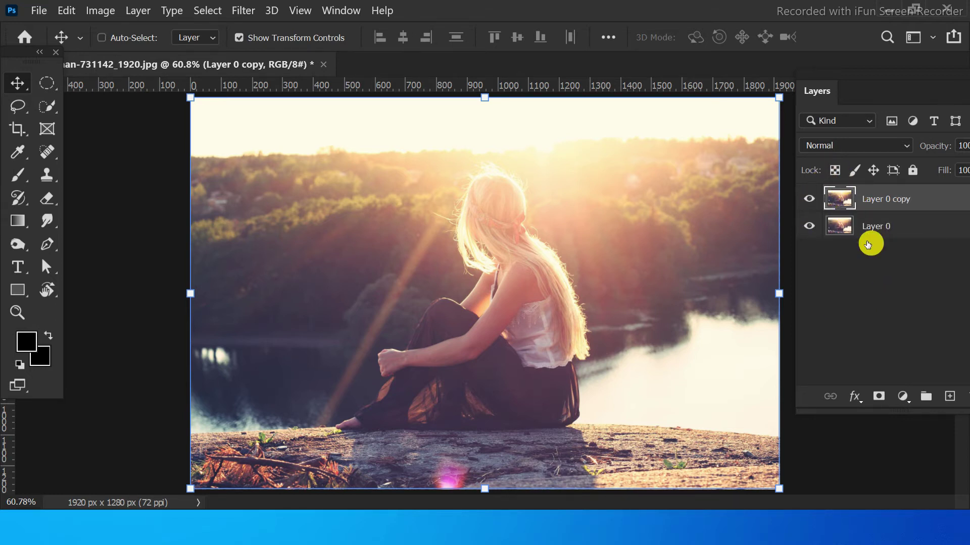
left_click(948, 395)
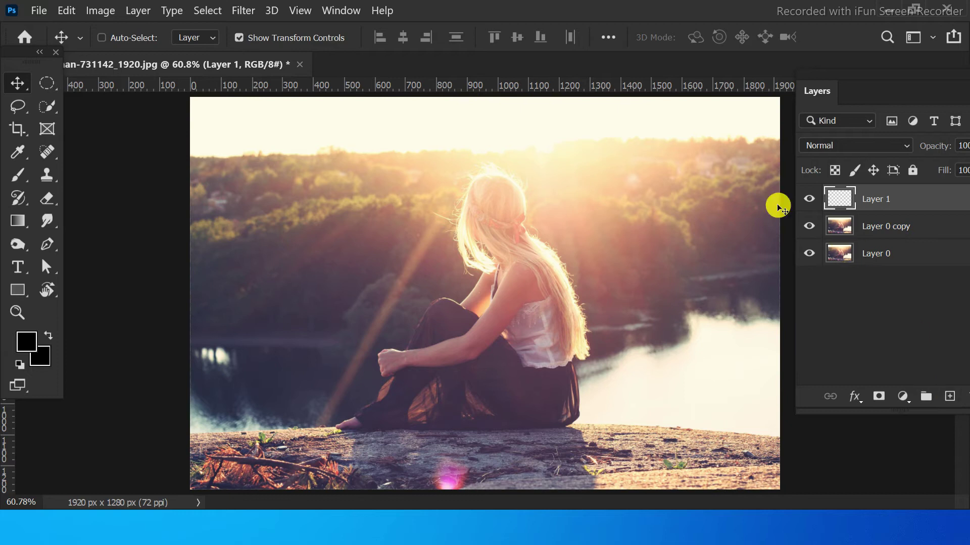
Step: Draw a circular selection around the sitting woman, nudged slightly left and down
left_click(48, 80)
mouse_move(308, 147)
left_mouse_down()
mouse_move(456, 327)
mouse_move(625, 475)
left_mouse_up()
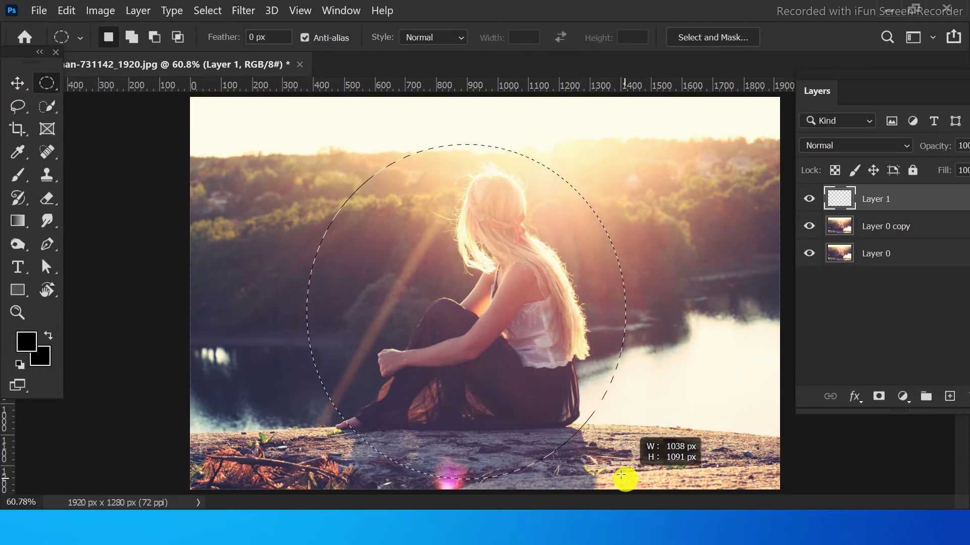
left_click_drag(625, 475, 627, 481)
key("shift+Left")
key("shift+Left")
key("shift+Left")
key("shift+Left")
key("shift+Left")
key("shift+Left")
key("shift+Down")
key("shift+Down")
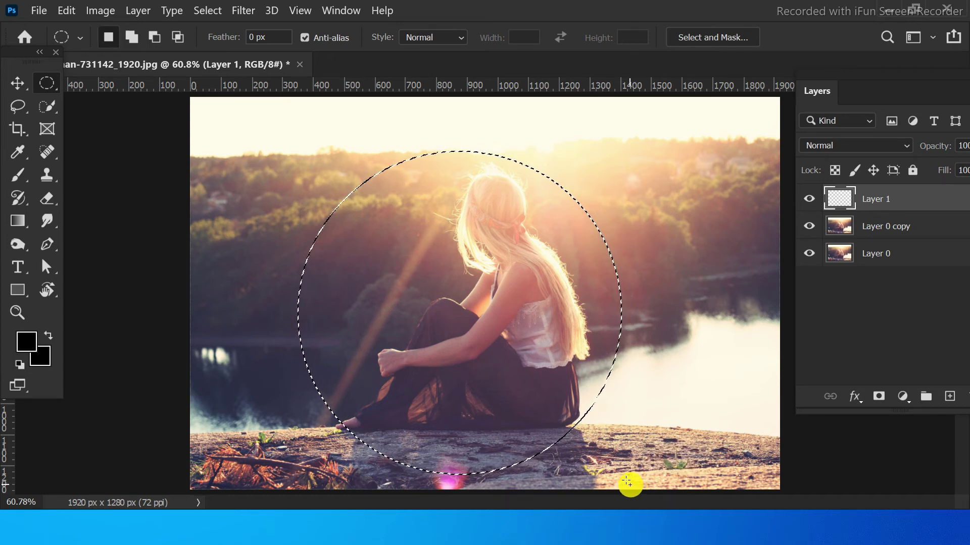
key("shift+Down")
key("shift+Down")
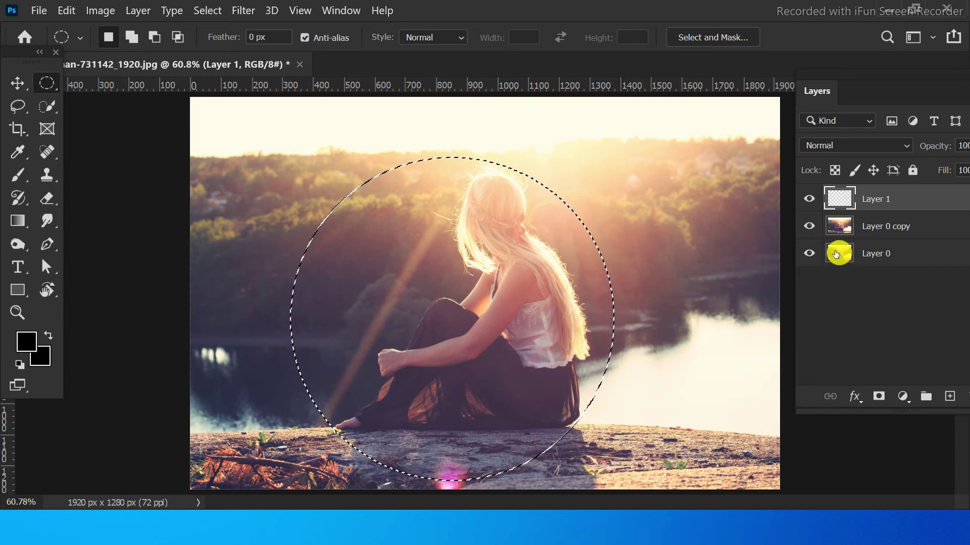
Step: Fill the circle with black foreground colour on Layer 1 and deselect
mouse_move(837, 219)
left_mouse_down()
mouse_move(840, 198)
mouse_move(865, 197)
left_mouse_up()
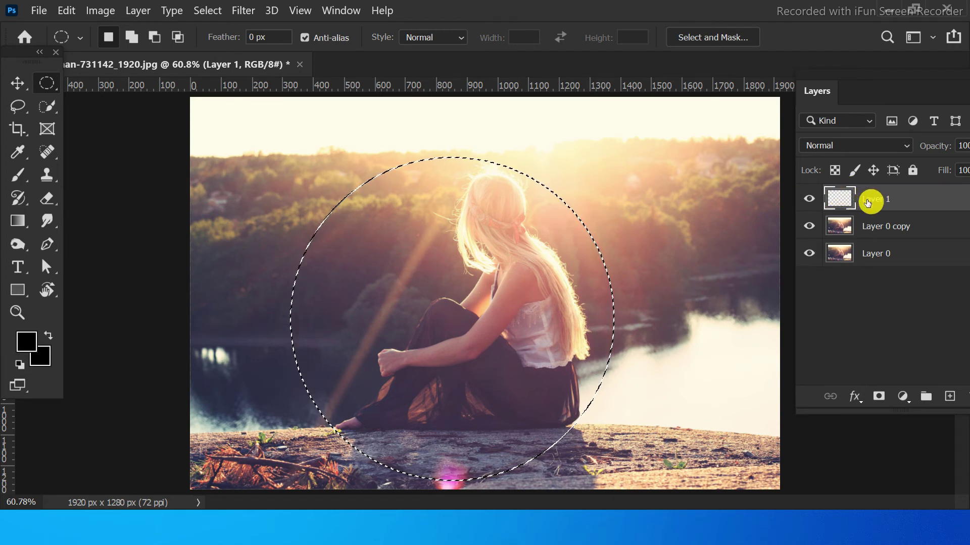
left_click(806, 226)
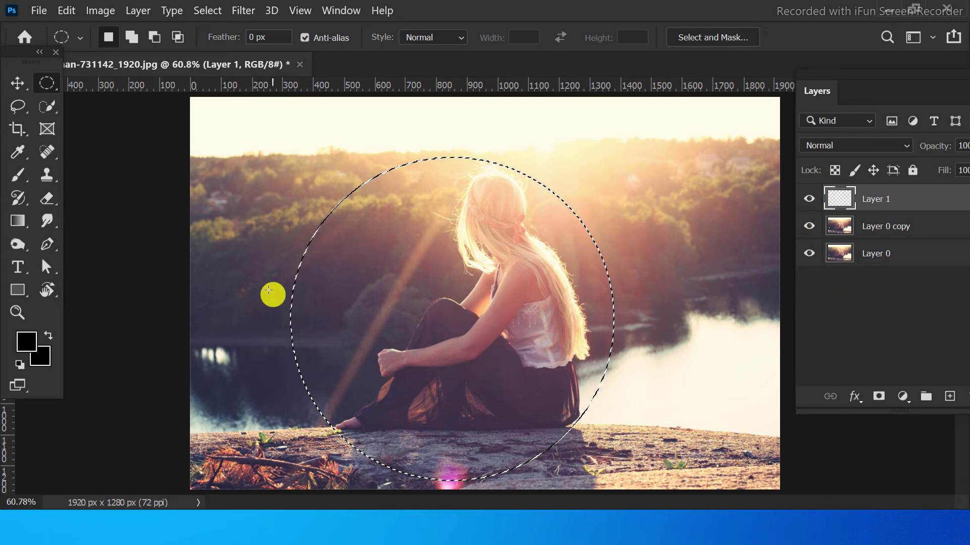
left_click(25, 341)
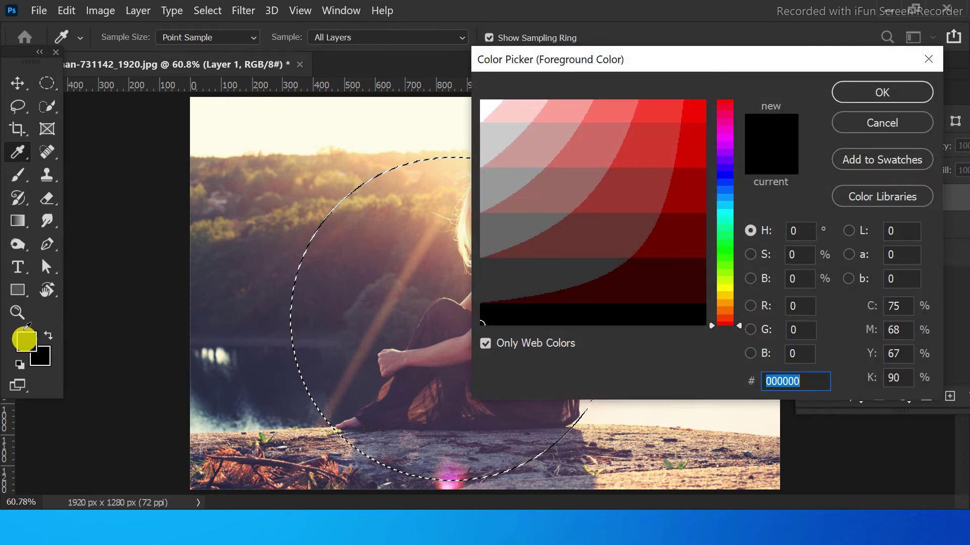
left_click(869, 91)
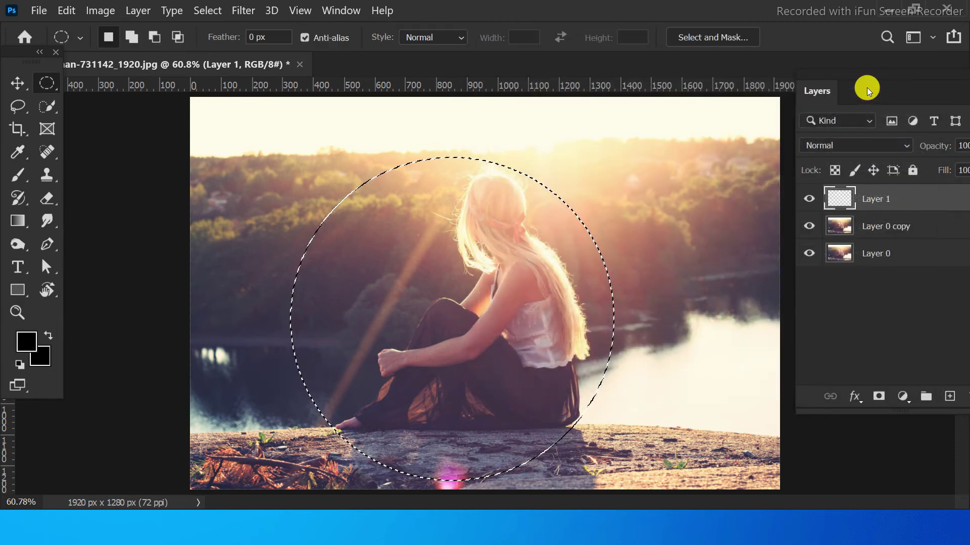
key("alt+BackSpace")
key("ctrl+d")
Step: Hide the circle, spherize the Layer 0 copy at 100% Normal, then show the circle again
left_click(838, 224)
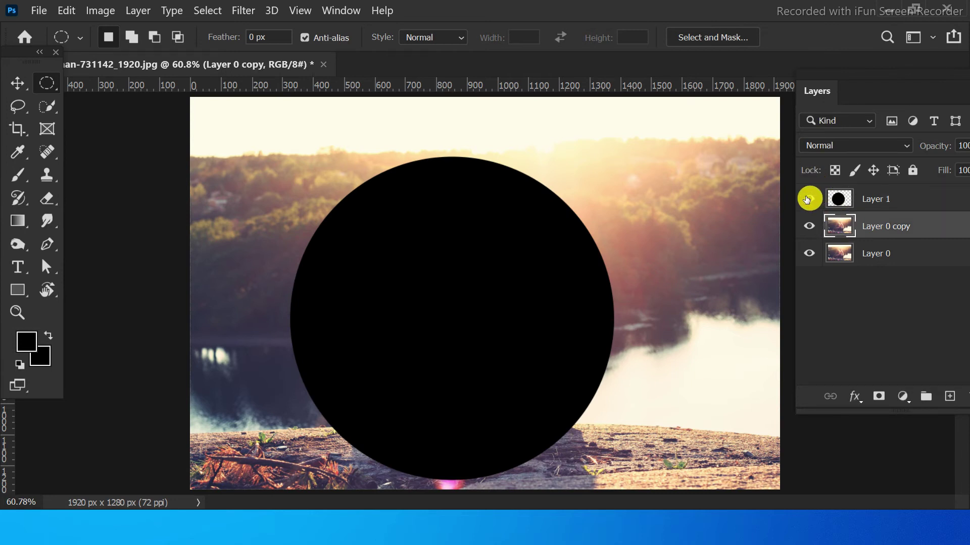
left_click(808, 199)
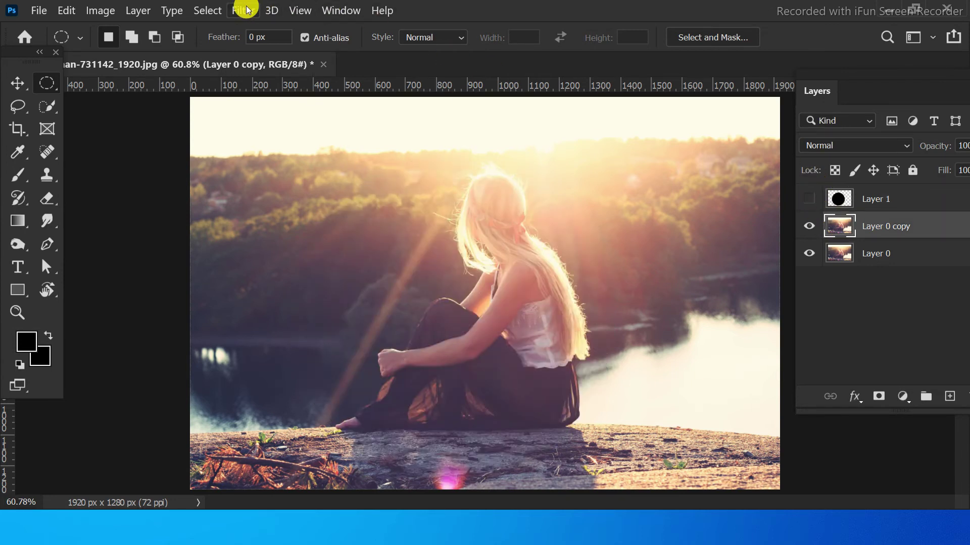
left_click(242, 10)
mouse_move(257, 225)
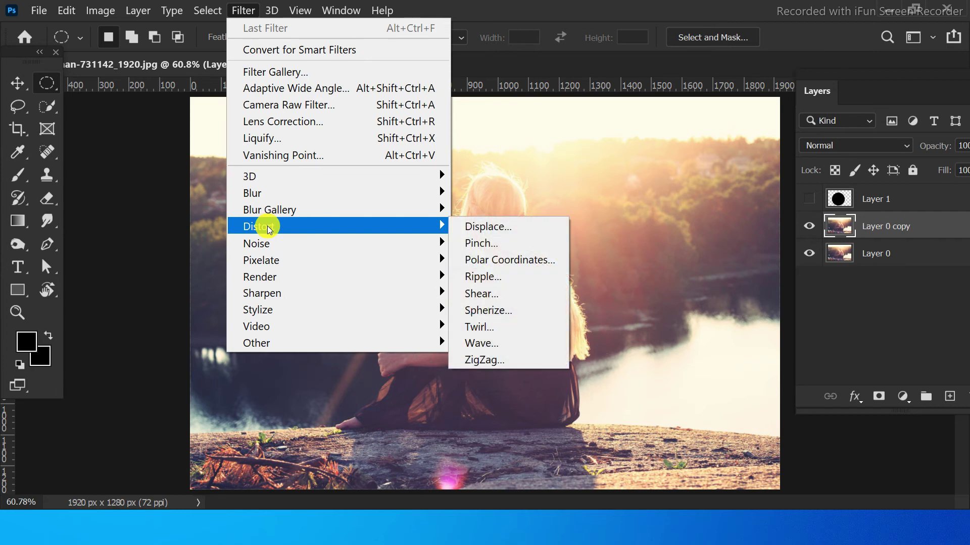
left_click(483, 308)
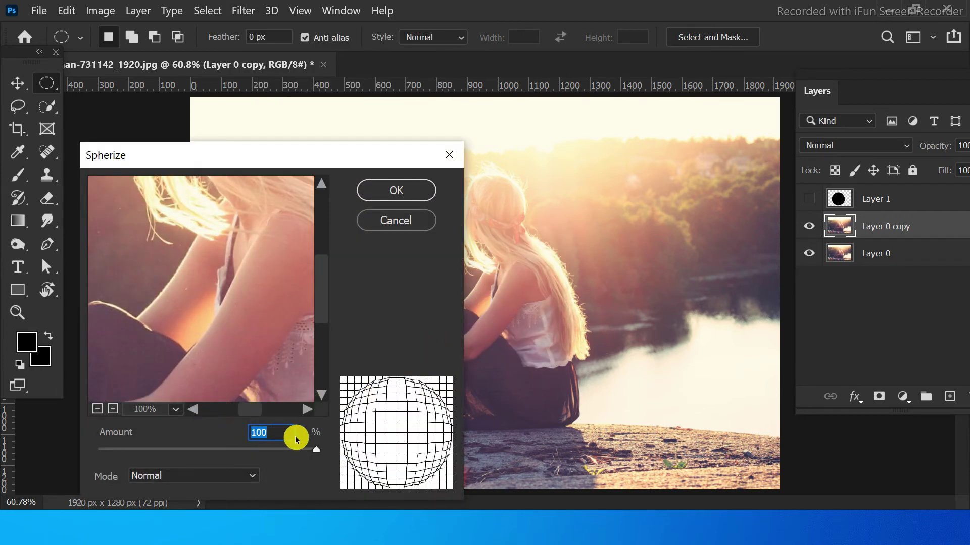
left_click(397, 189)
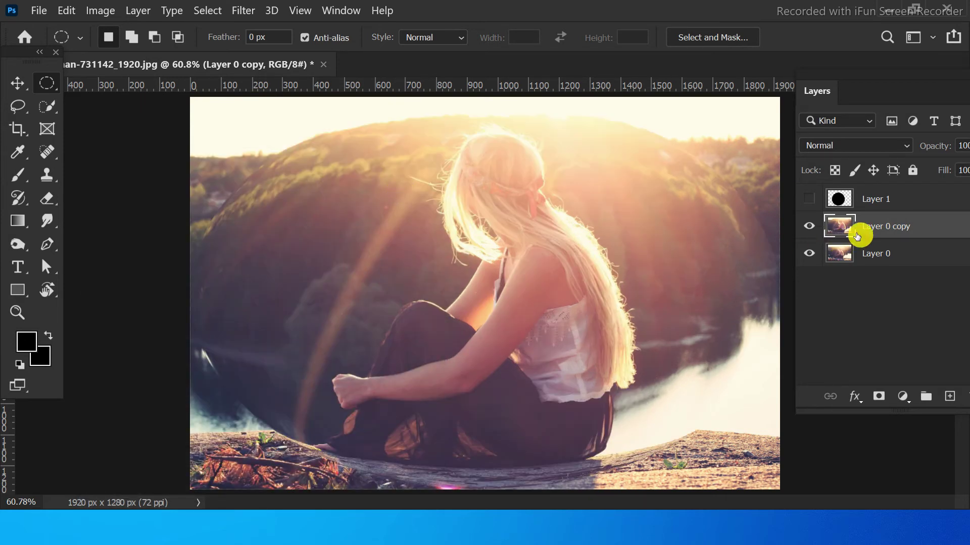
left_click(809, 199)
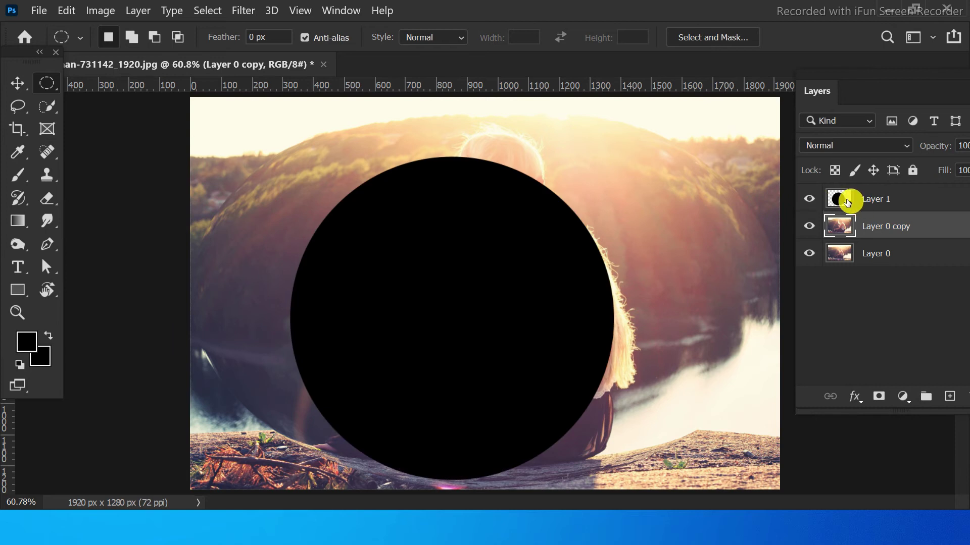
Step: Move the black circle layer under the spherized copy and shrink the copy's edges onto the circle
left_click_drag(846, 201, 869, 229)
left_click(874, 197)
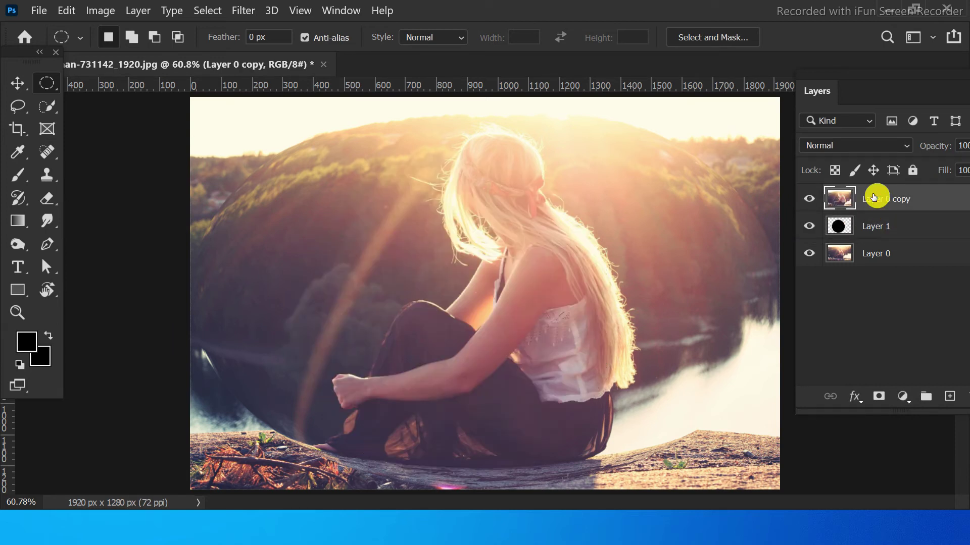
key("ctrl+t")
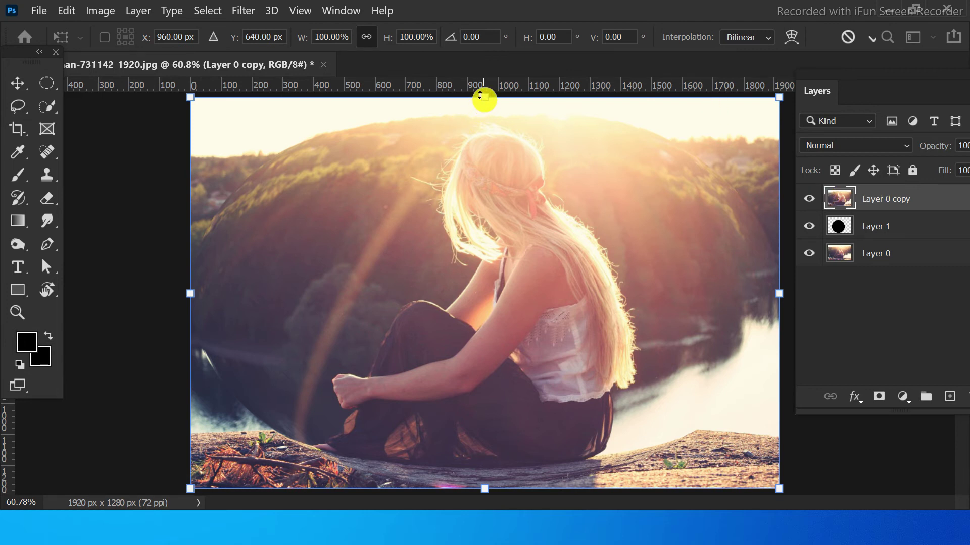
left_click_drag(480, 96, 484, 157)
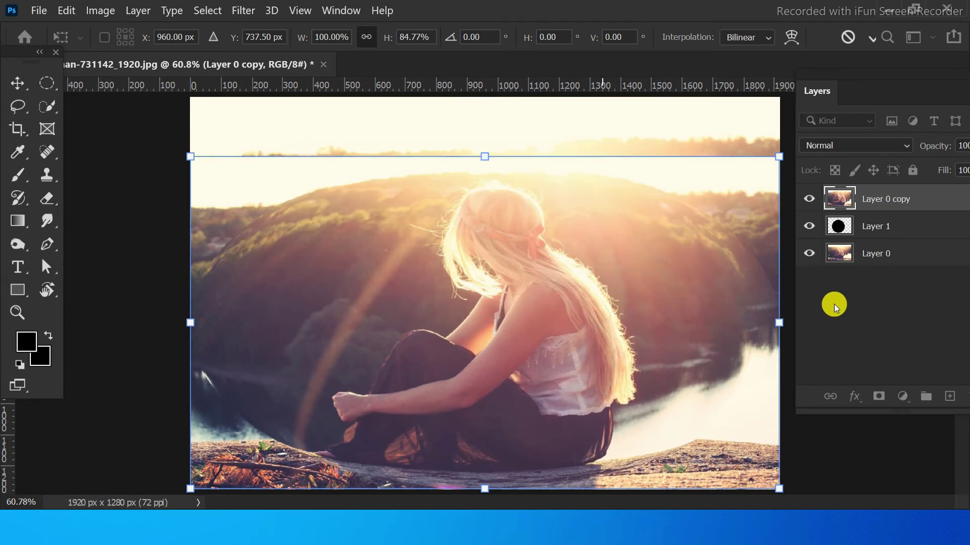
mouse_move(778, 322)
left_mouse_down()
mouse_move(594, 321)
mouse_move(613, 323)
left_mouse_up()
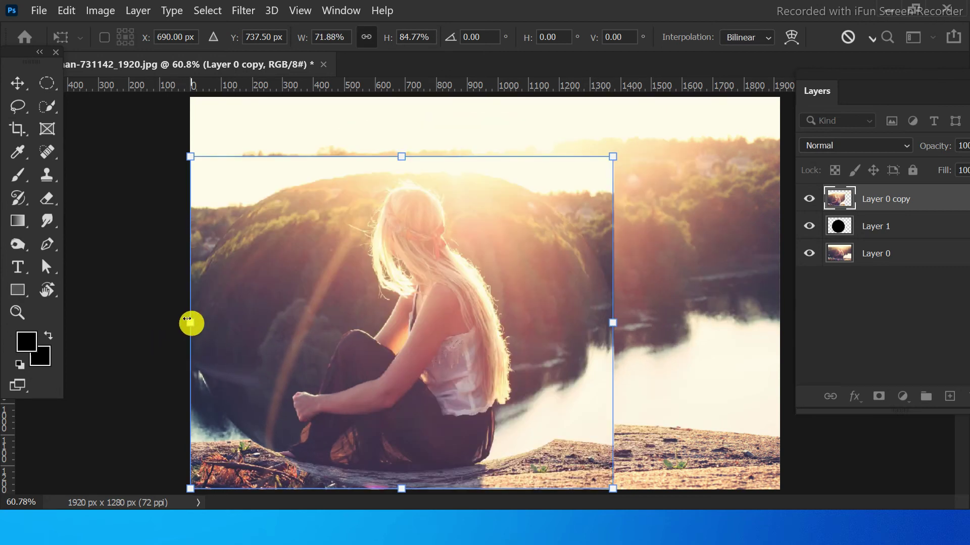
left_click_drag(190, 322, 290, 323)
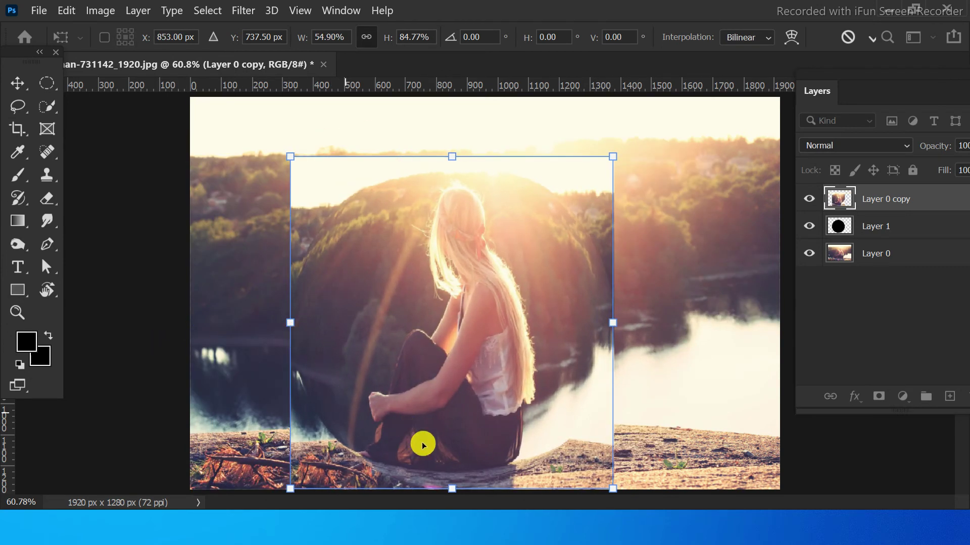
left_click_drag(452, 489, 447, 473)
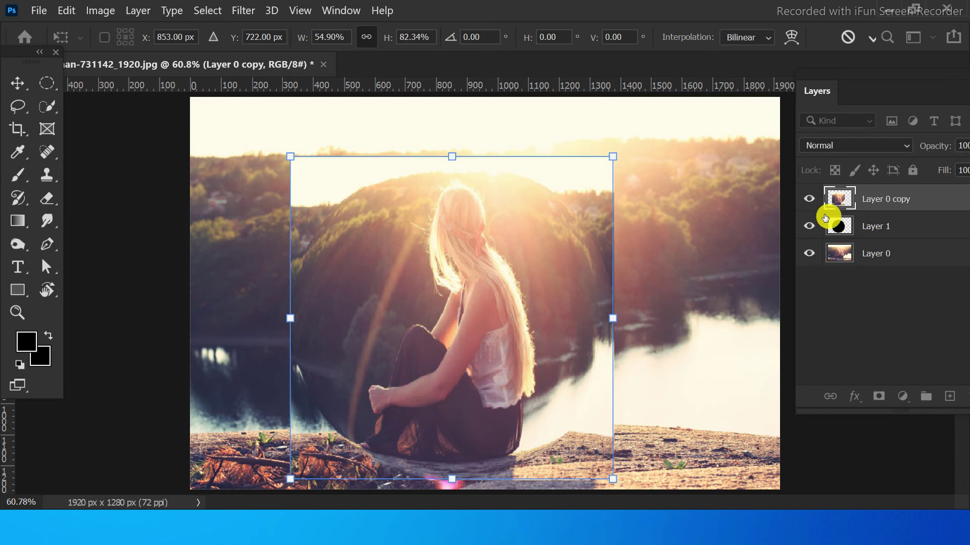
Step: Commit the resize and mask the spherized copy to the black circle's outline
key("Return")
left_click(837, 226, "ctrl")
left_click(878, 396)
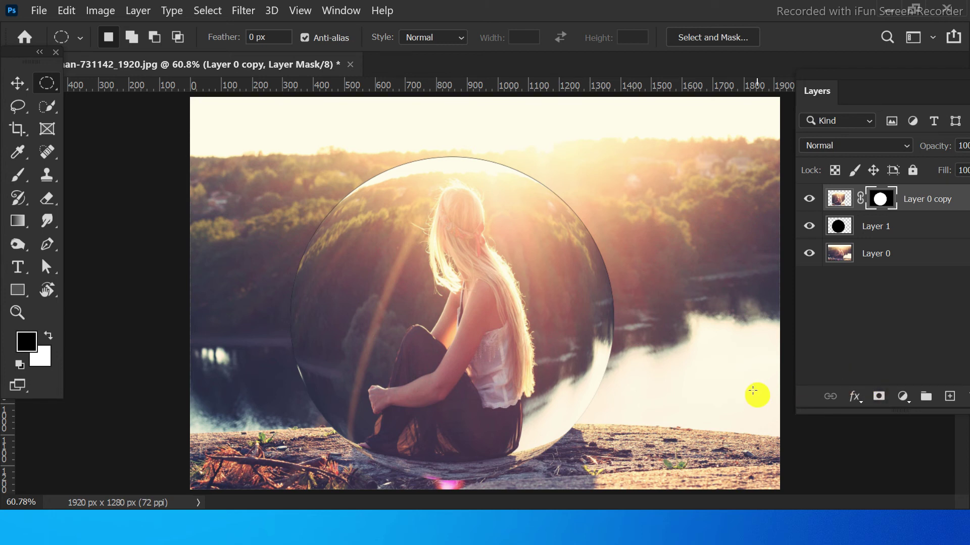
Step: On a new layer, paint one Soft Round brush dab below the glass ball
left_click(950, 396)
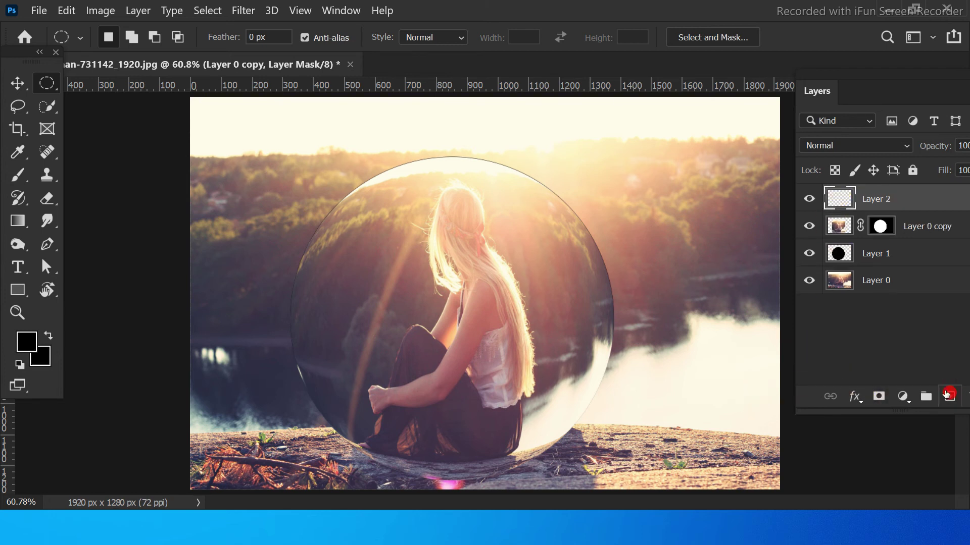
left_click(16, 176)
left_click(126, 33)
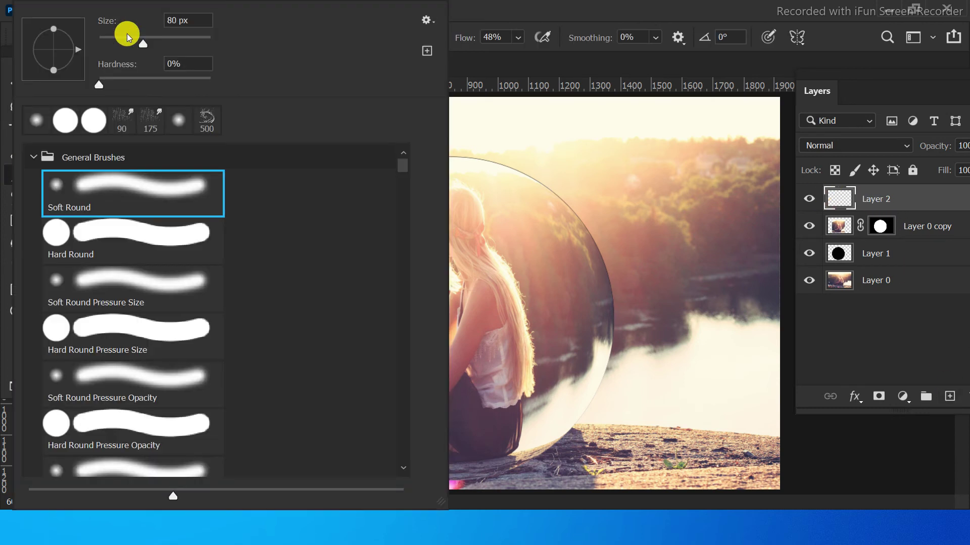
left_click(477, 62)
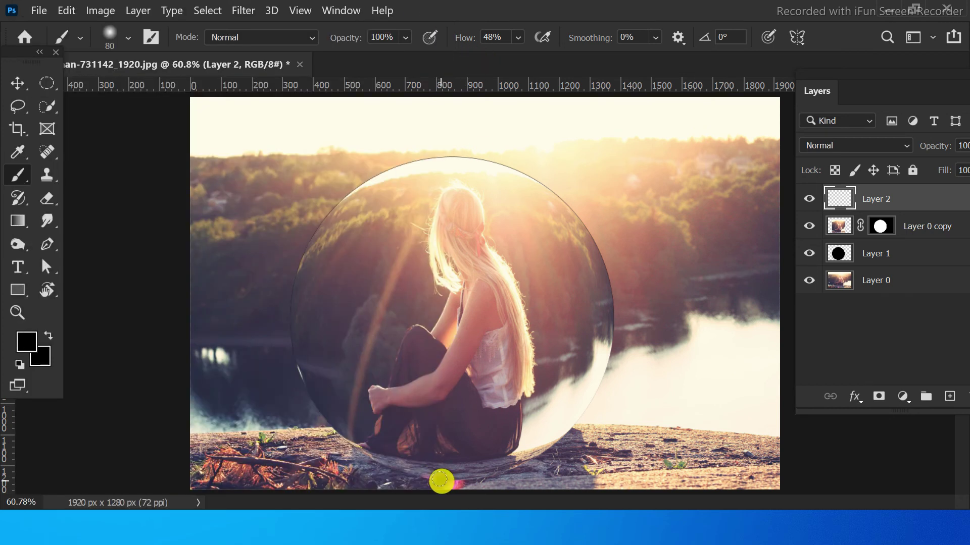
left_click(440, 478)
Step: Stretch the dab into a wide flat shadow and move Layer 2 below Layer 0 copy
key("ctrl+t")
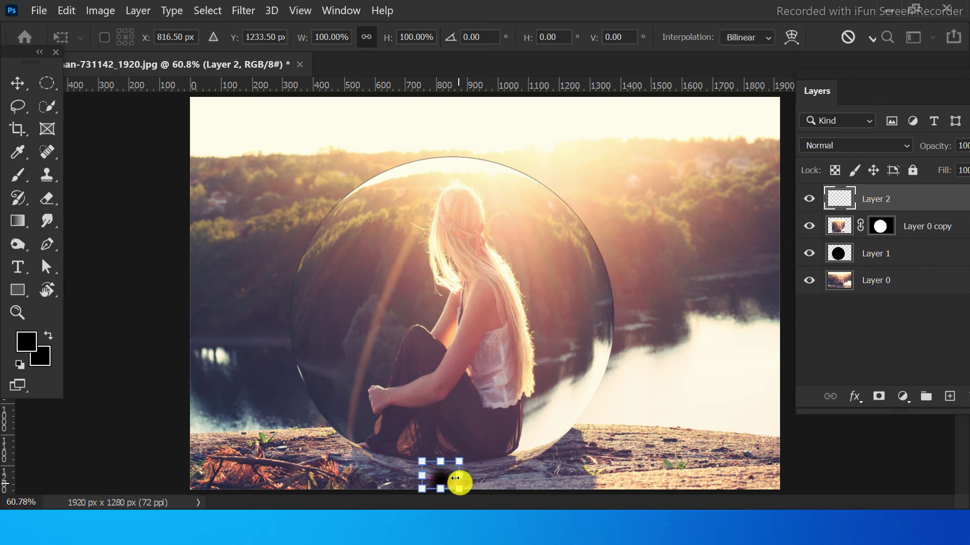
left_click_drag(459, 475, 641, 475)
left_click_drag(422, 475, 265, 475)
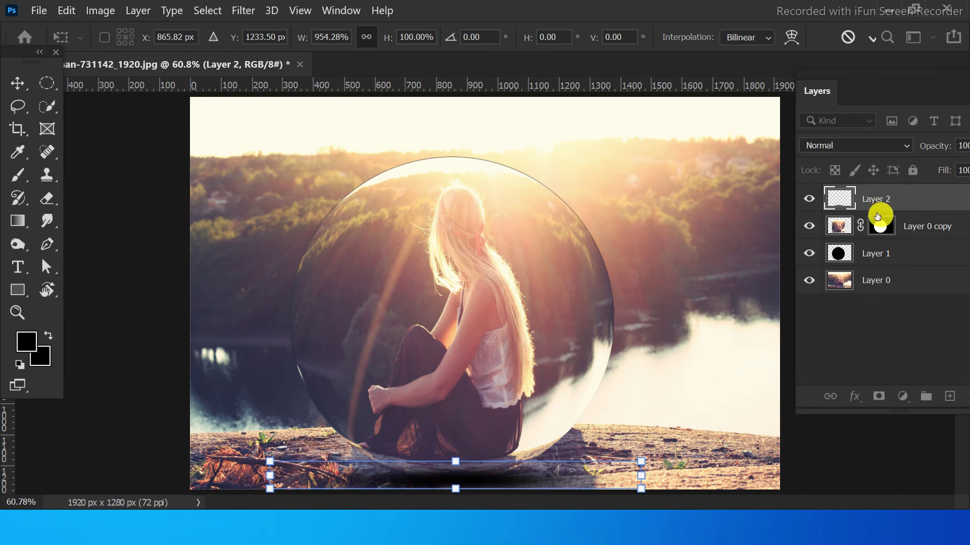
key("b")
left_click(806, 199)
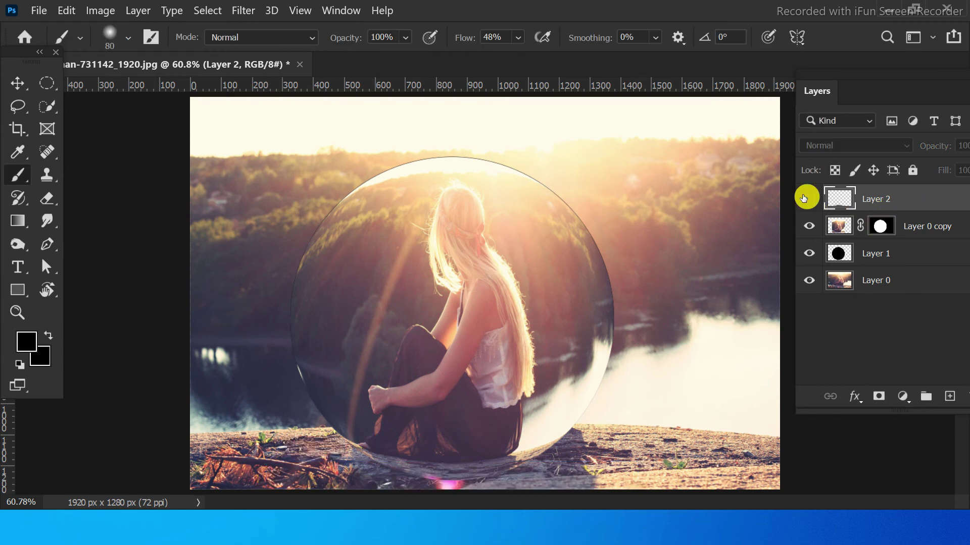
left_click_drag(840, 197, 837, 232)
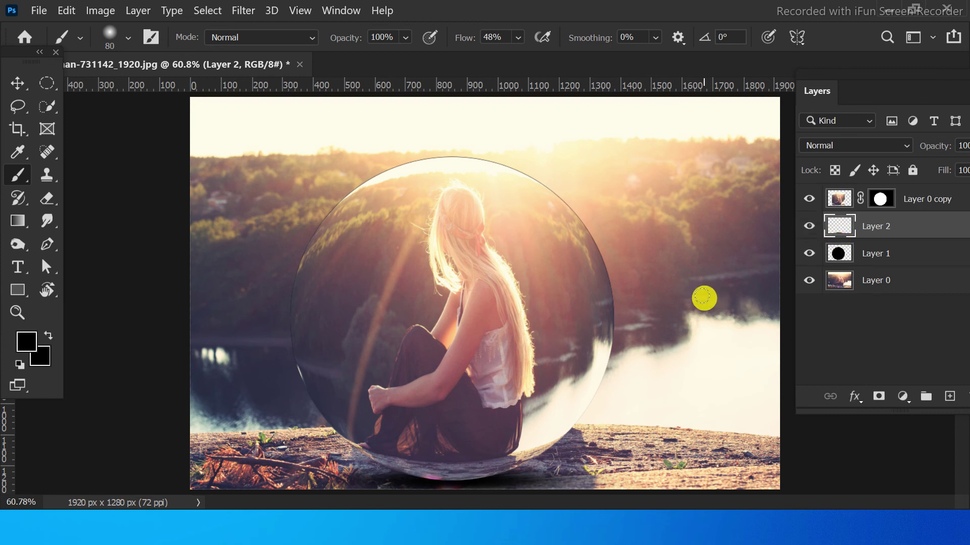
Step: Delete Layer 1, the black circle, and leave no layer selected
left_click(818, 253)
key("v")
key("alt+period")
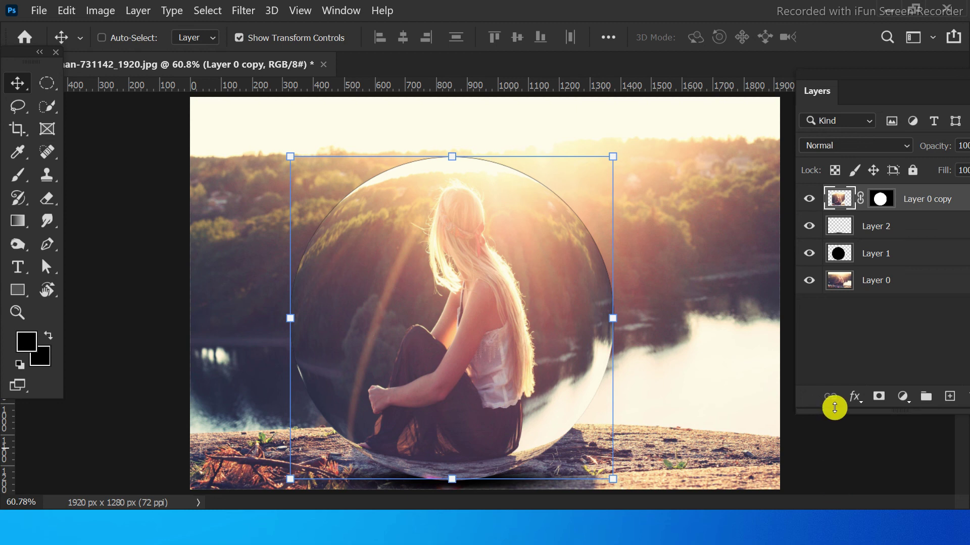
left_click(903, 253)
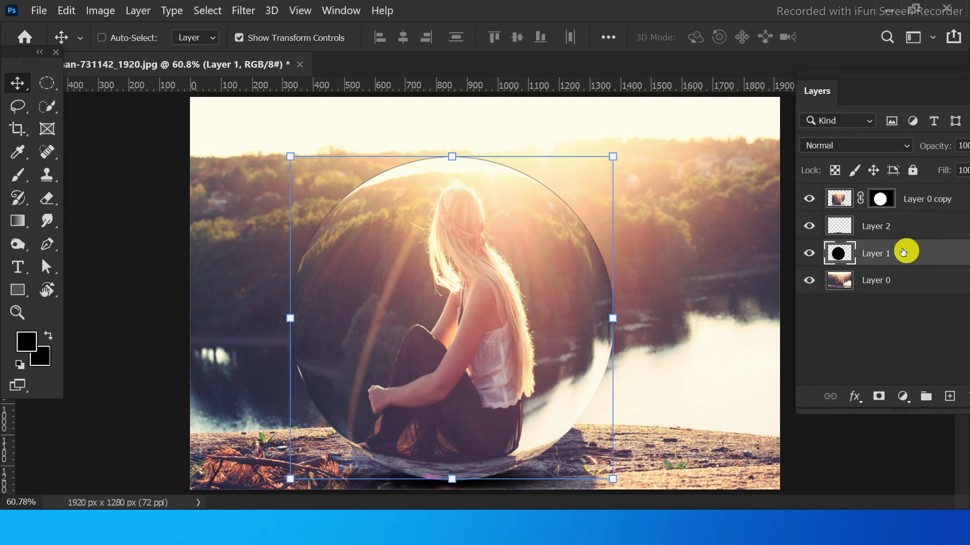
key("Delete")
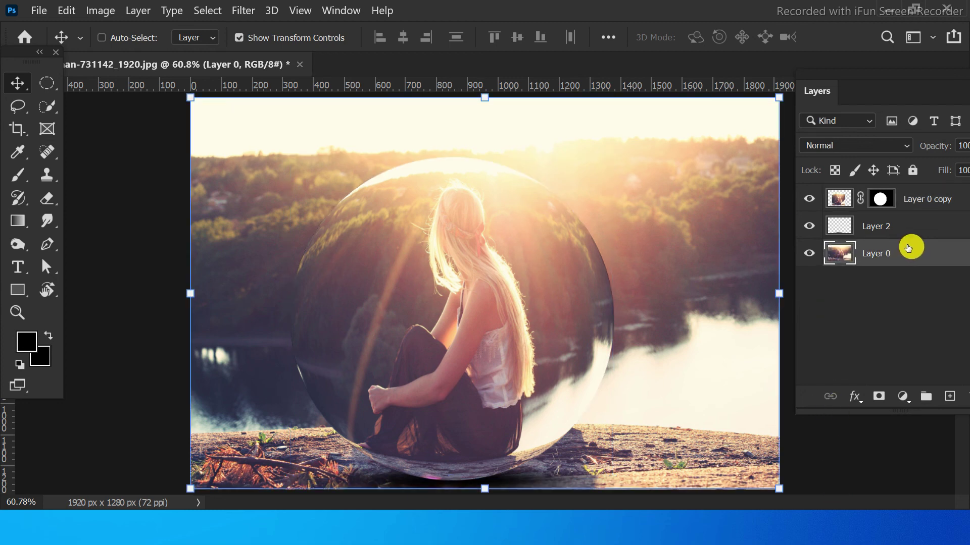
left_click(875, 316)
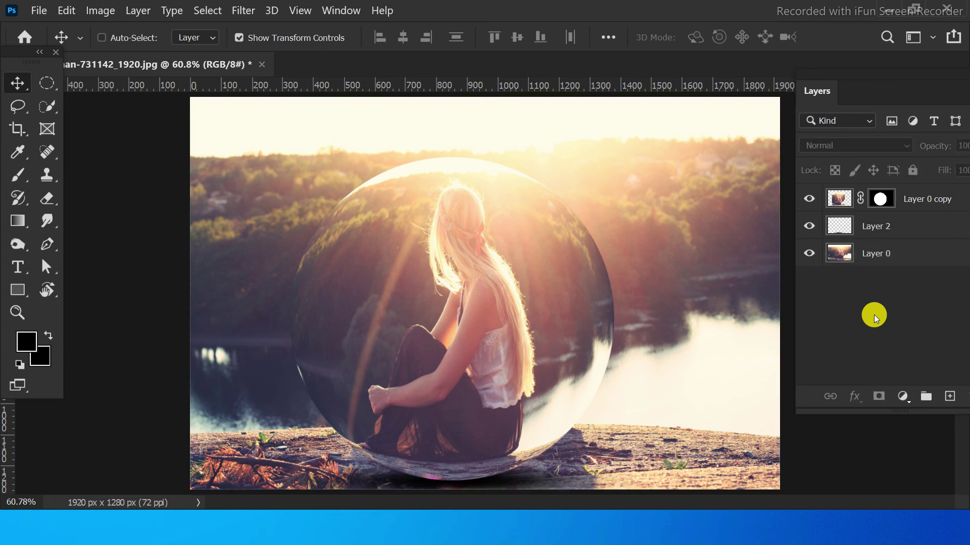